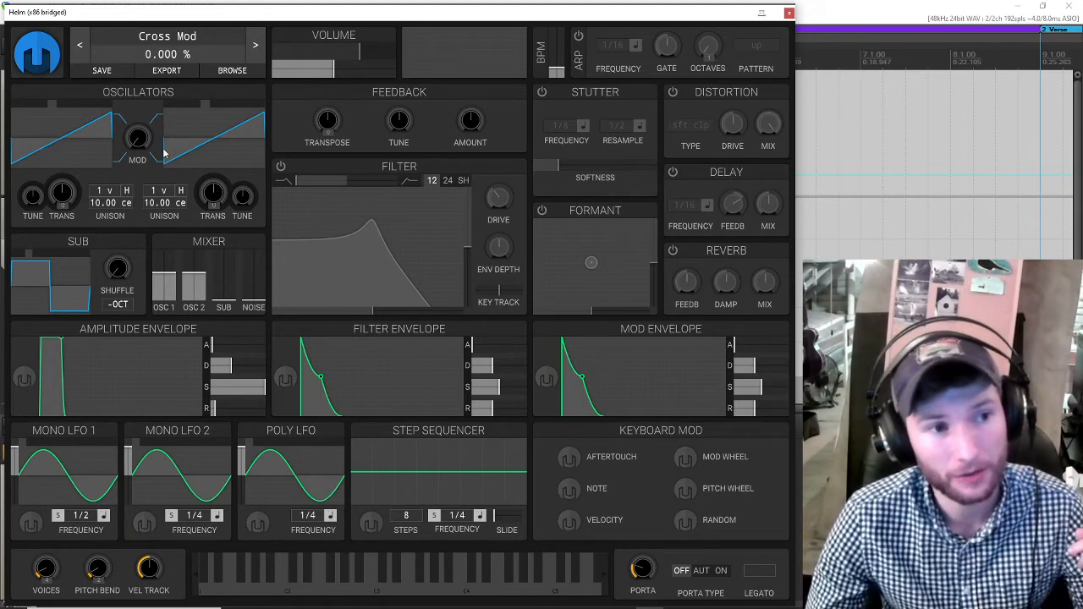
Set oscillator 1's waveform to square and pull oscillator 2's mixer level down to zero
{"action": "left_click", "coordinate": [25, 105]}
{"action": "left_click", "coordinate": [30, 106]}
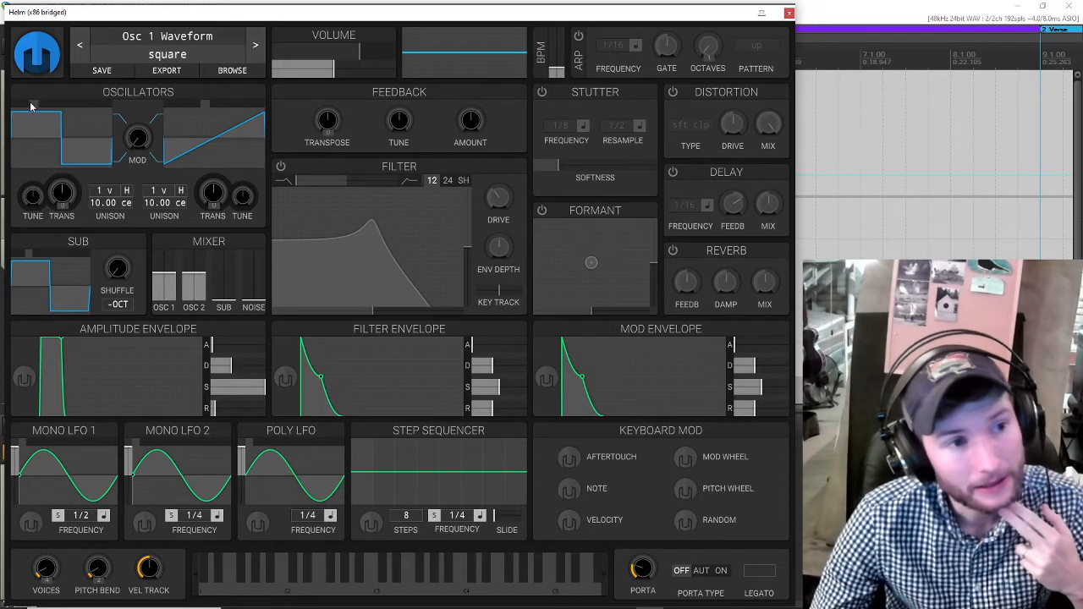
{"action": "left_click_drag", "start_coordinate": [192, 292], "coordinate": [193, 320]}
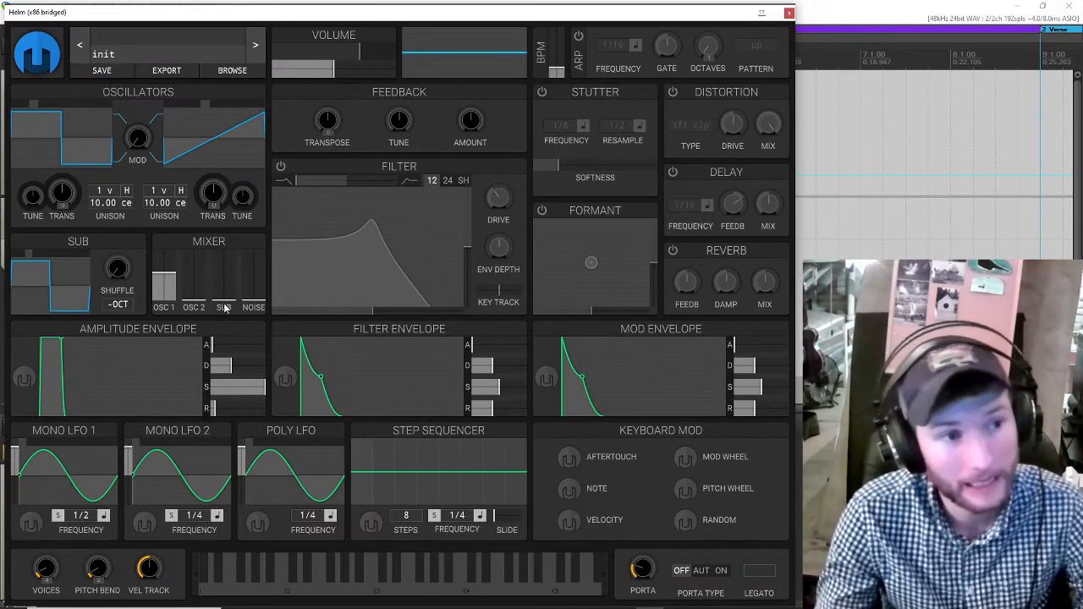
Change oscillator 2's waveform to the four-step staircase shape
{"action": "left_click", "coordinate": [236, 104]}
{"action": "left_click", "coordinate": [240, 103]}
{"action": "left_click", "coordinate": [224, 103]}
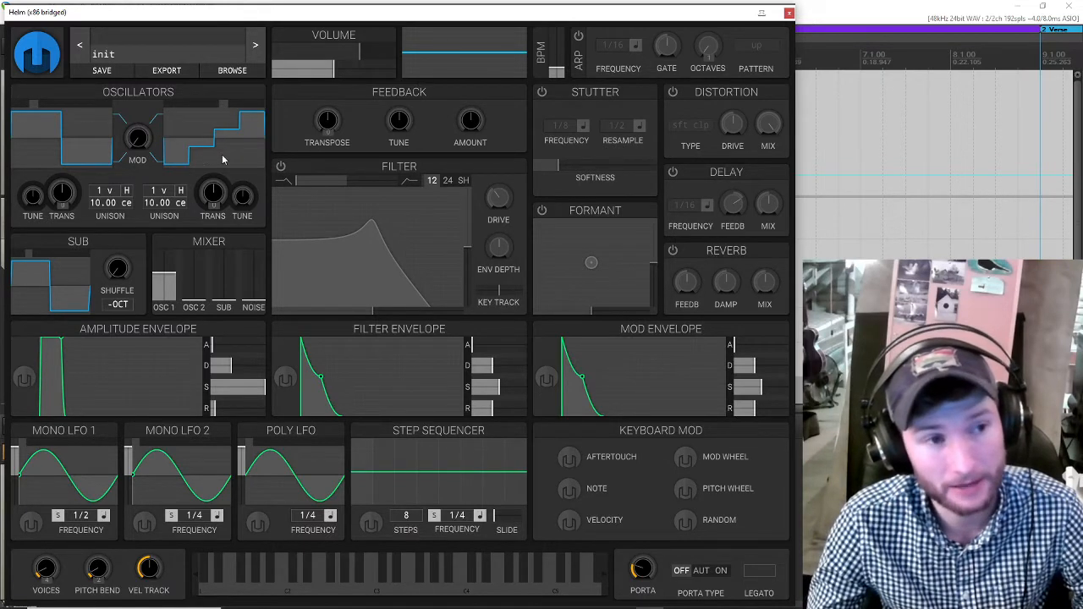
Audition oscillator 2 alone in the mixer, then blend it in at a lower level than oscillator 1
{"action": "left_click_drag", "start_coordinate": [163, 278], "coordinate": [166, 336]}
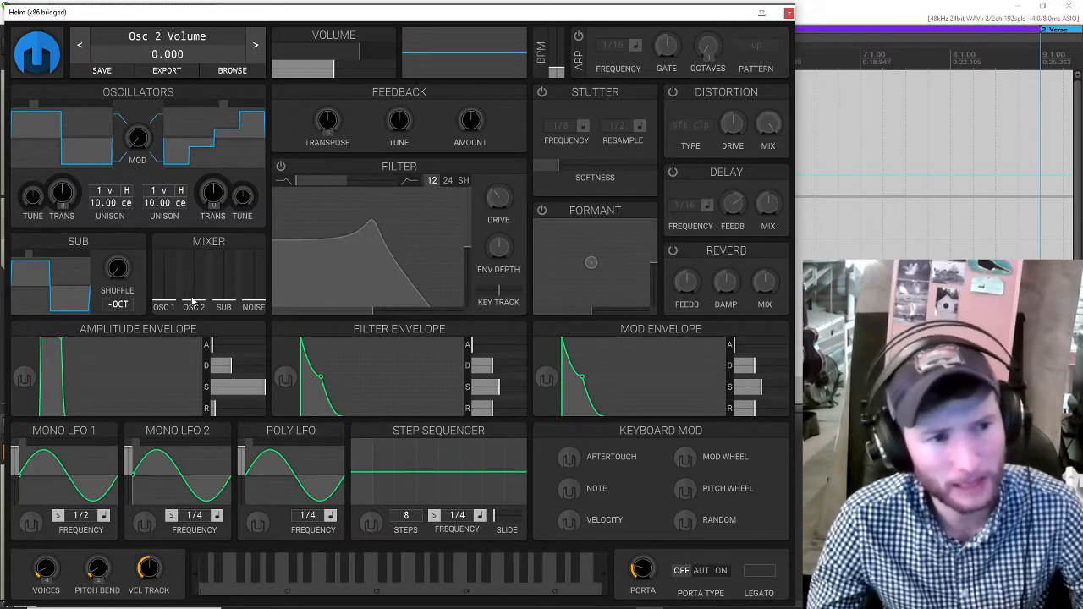
{"action": "left_click_drag", "start_coordinate": [193, 302], "coordinate": [203, 265]}
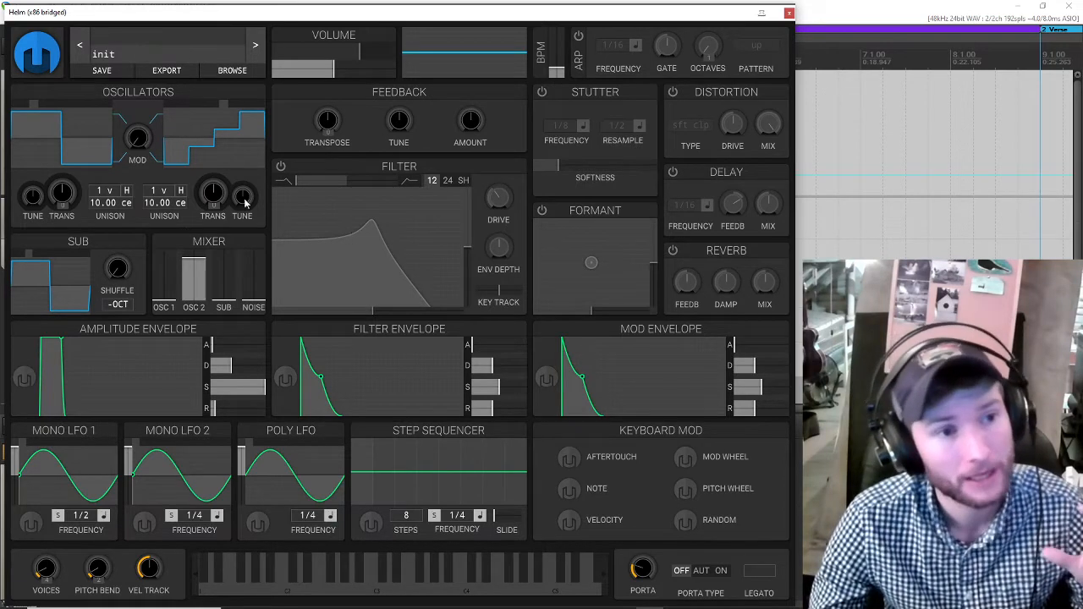
{"action": "left_click_drag", "start_coordinate": [194, 263], "coordinate": [172, 270]}
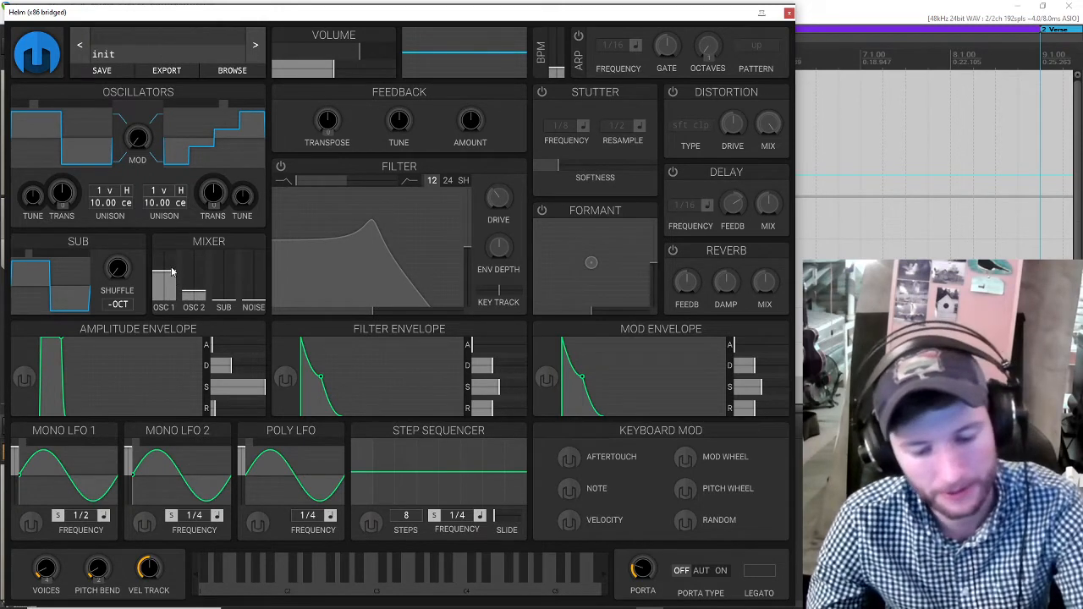
{"action": "left_click_drag", "start_coordinate": [191, 293], "coordinate": [192, 288]}
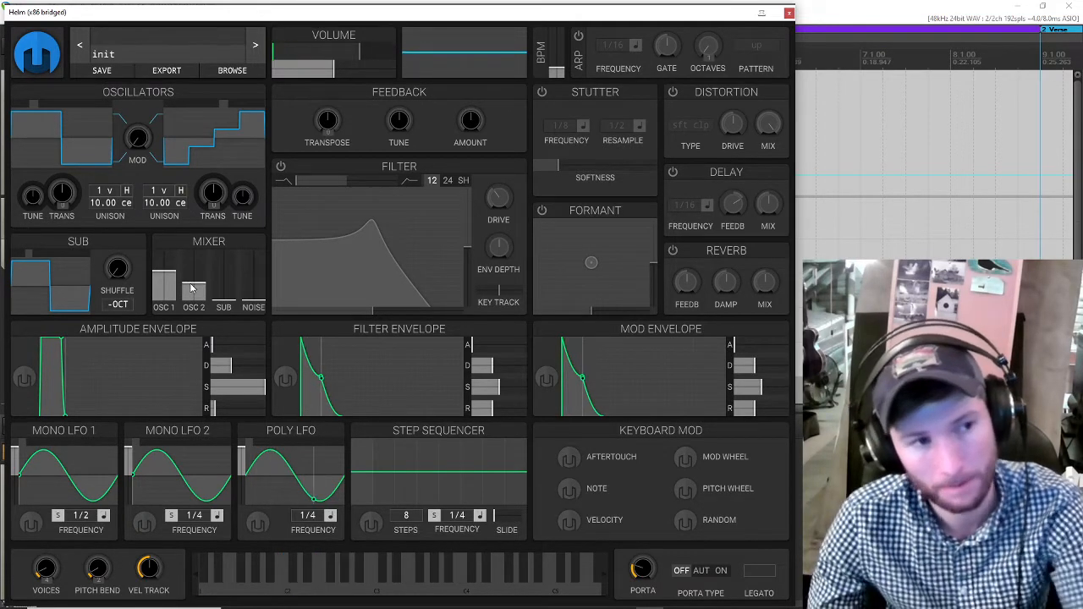
Set the sub oscillator's waveform to triangle and raise its mixer level slightly
{"action": "mouse_move", "coordinate": [223, 303]}
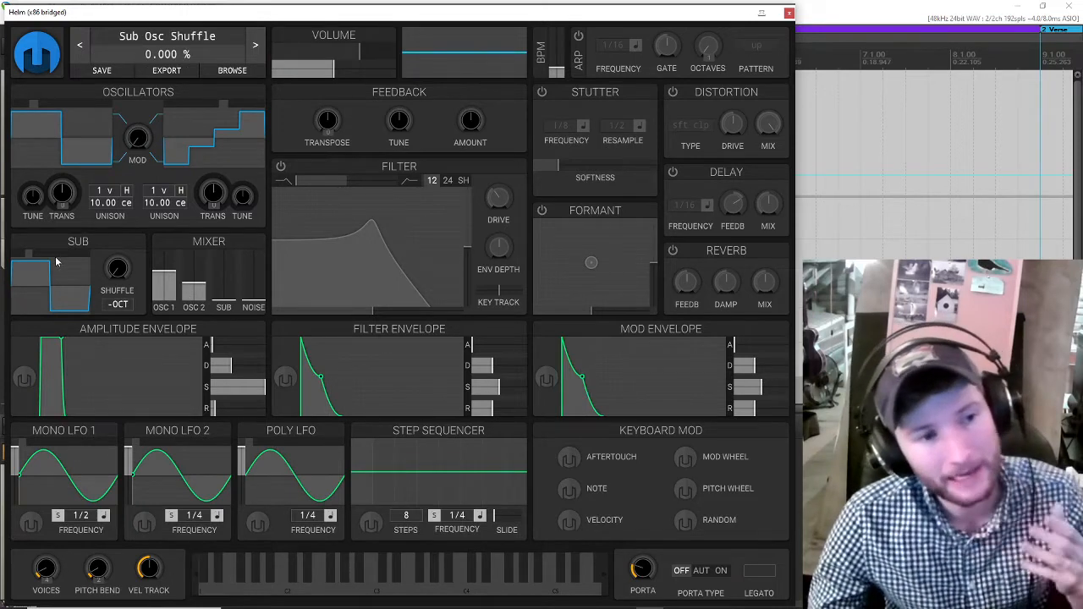
{"action": "left_click", "coordinate": [26, 256]}
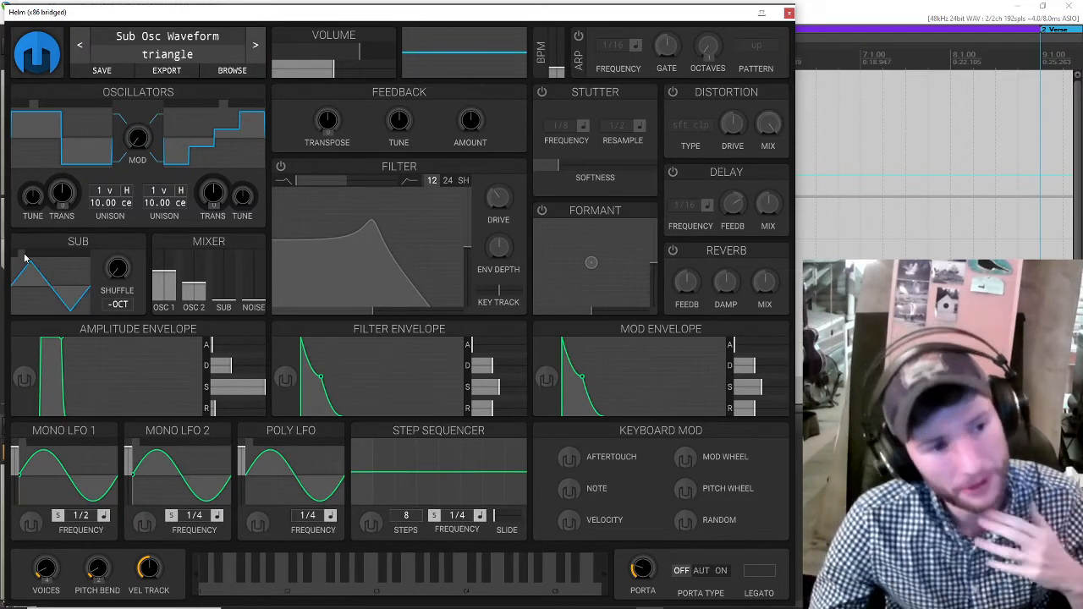
{"action": "left_click_drag", "start_coordinate": [219, 298], "coordinate": [224, 291]}
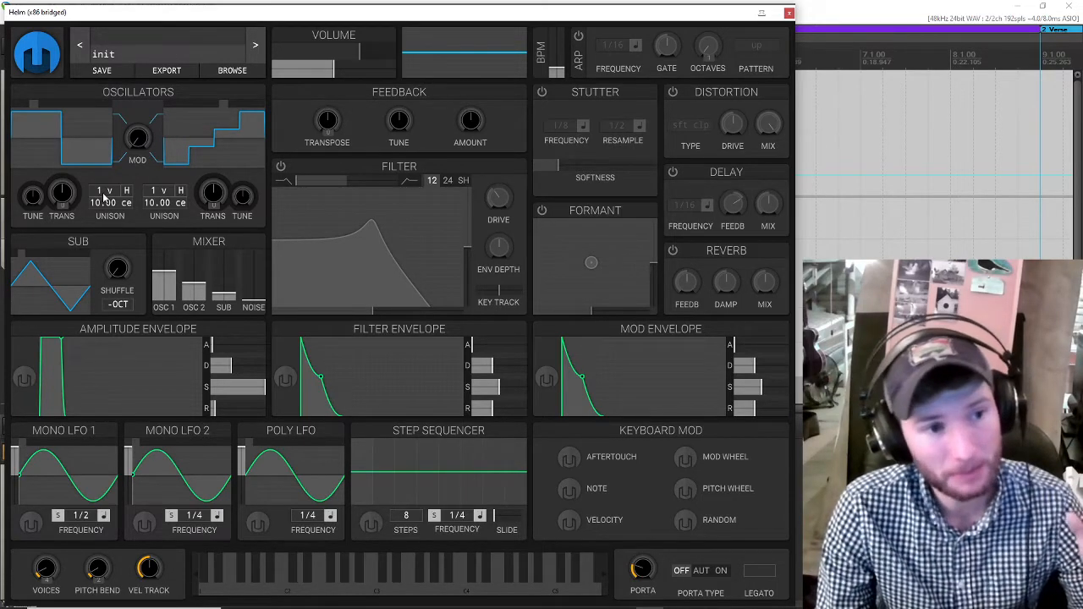
Set oscillator 1's unison to 3 voices with a 20-cent detune, comparing it against a single voice
{"action": "mouse_move", "coordinate": [104, 197]}
{"action": "left_mouse_down"}
{"action": "mouse_move", "coordinate": [104, 183]}
{"action": "mouse_move", "coordinate": [103, 195]}
{"action": "left_mouse_up"}
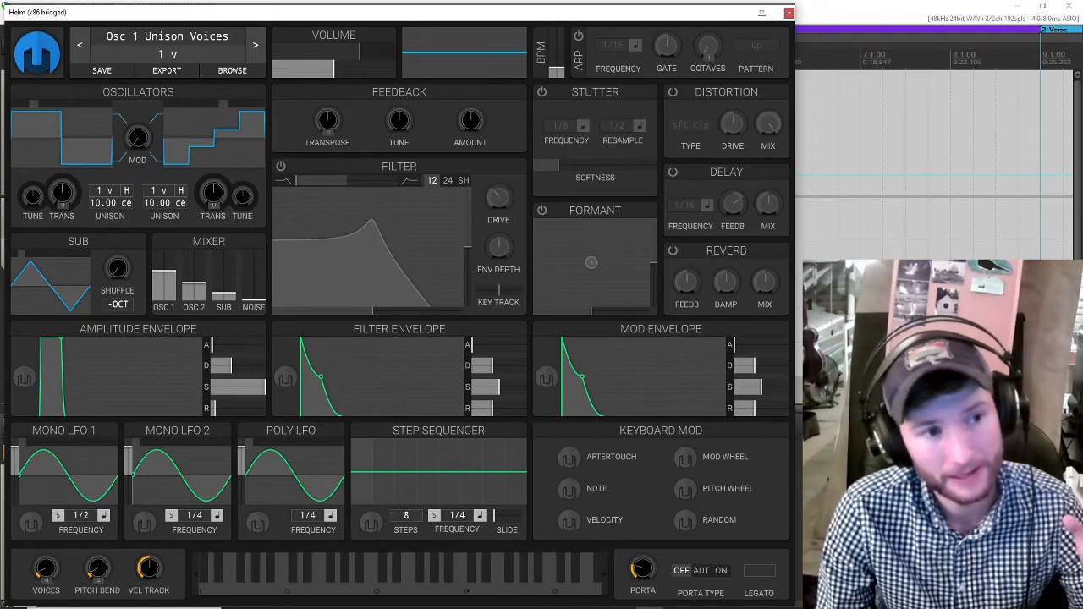
{"action": "left_click_drag", "start_coordinate": [102, 193], "coordinate": [101, 183]}
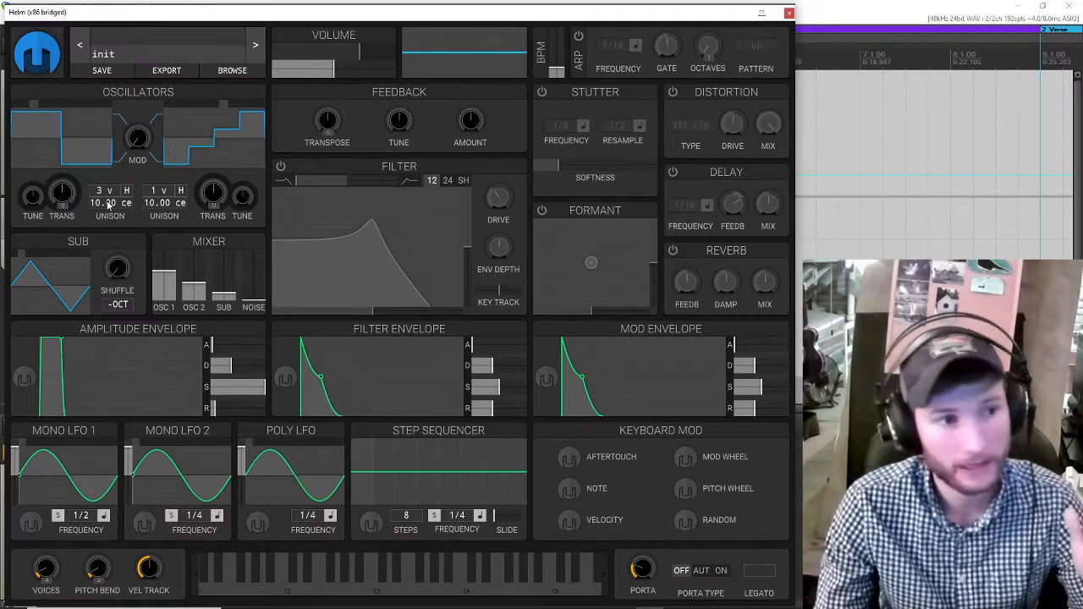
{"action": "left_click_drag", "start_coordinate": [108, 205], "coordinate": [108, 168]}
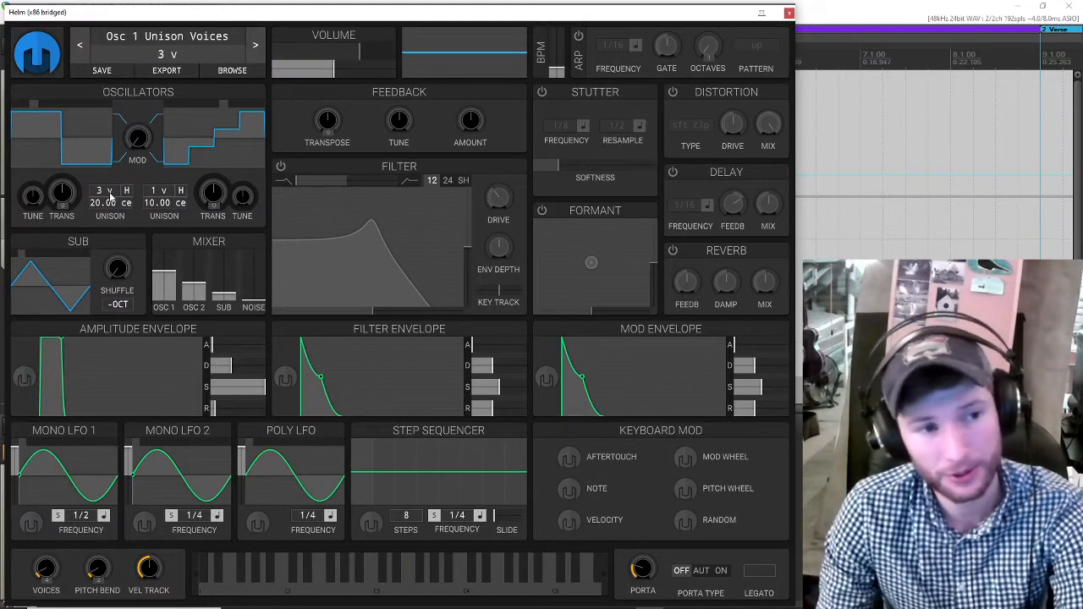
{"action": "left_click_drag", "start_coordinate": [110, 193], "coordinate": [109, 211]}
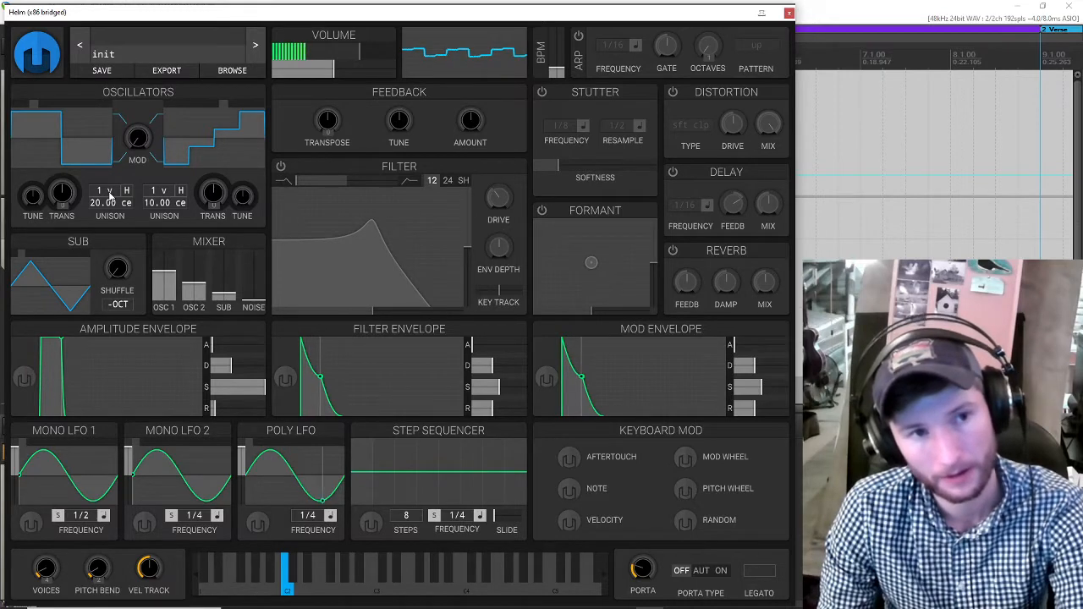
{"action": "left_click_drag", "start_coordinate": [110, 196], "coordinate": [110, 180]}
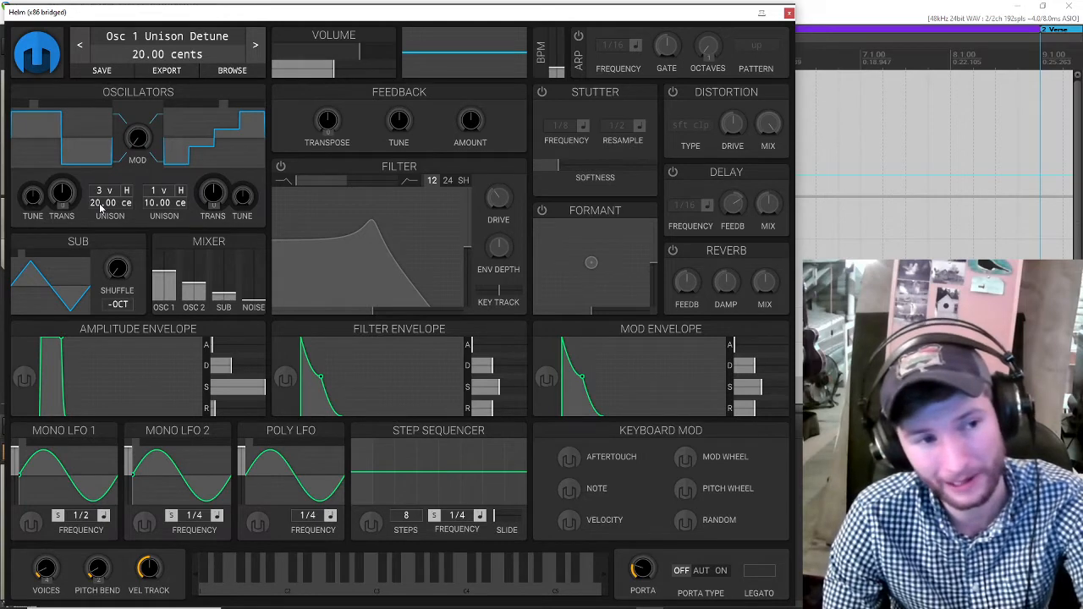
Try wider unison detune on oscillator 1, settle on 18 cents, and enable its harmonized unison with 3 voices
{"action": "left_click_drag", "start_coordinate": [101, 209], "coordinate": [101, 202]}
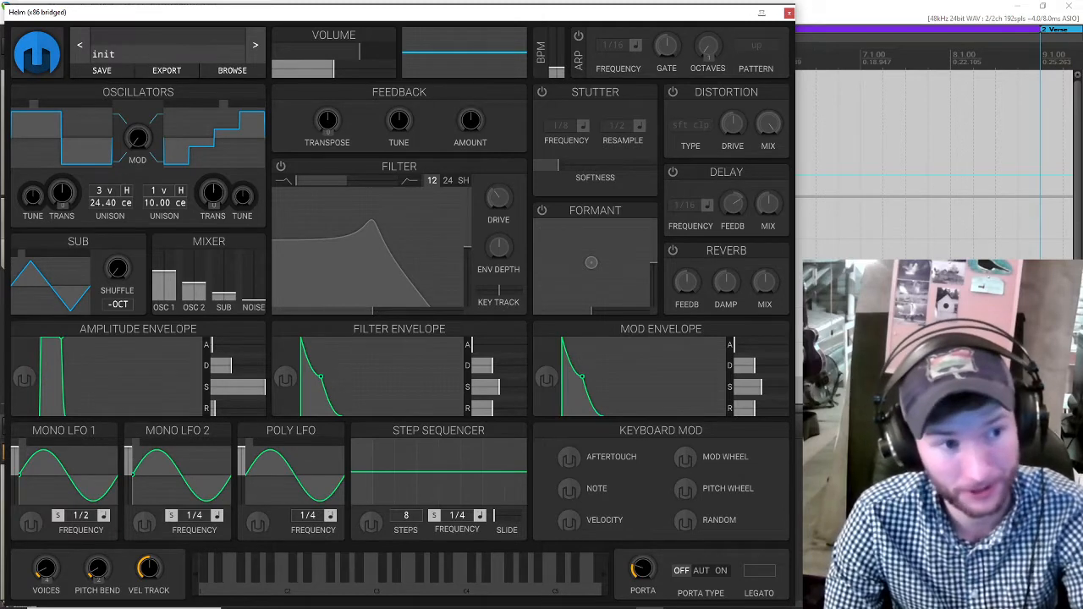
{"action": "left_click_drag", "start_coordinate": [101, 202], "coordinate": [101, 172]}
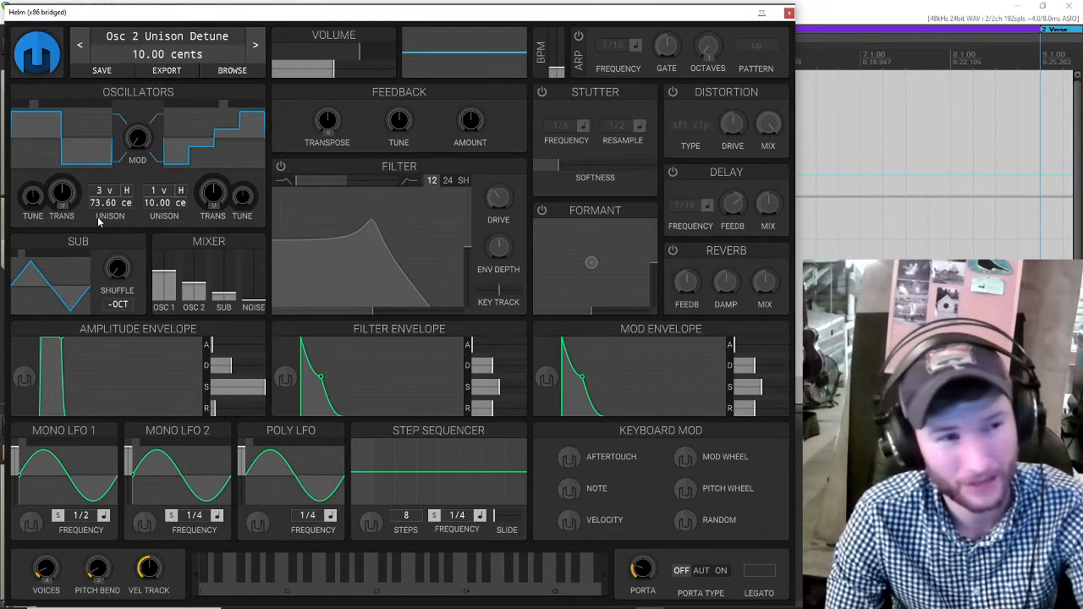
{"action": "left_click_drag", "start_coordinate": [112, 210], "coordinate": [112, 254]}
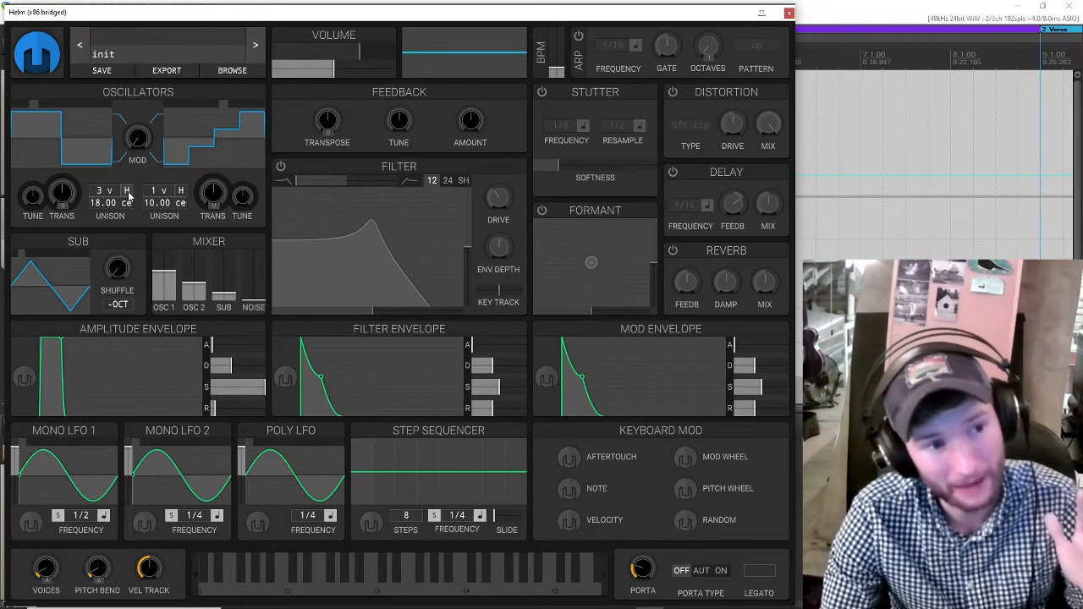
{"action": "left_click", "coordinate": [127, 191]}
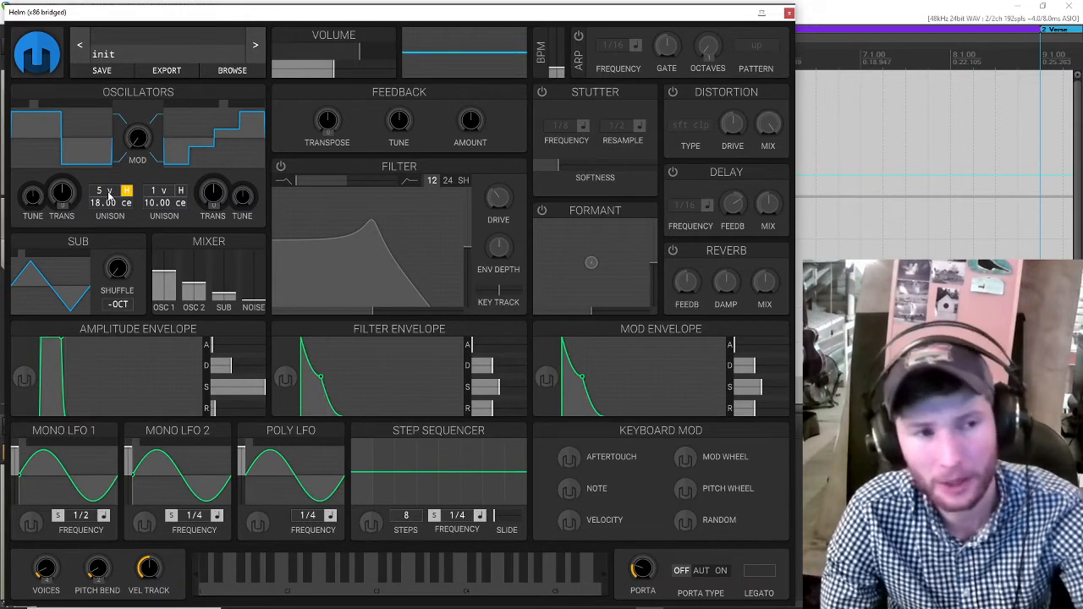
{"action": "scroll", "coordinate": [108, 196], "scroll_direction": "down", "scroll_amount": 2}
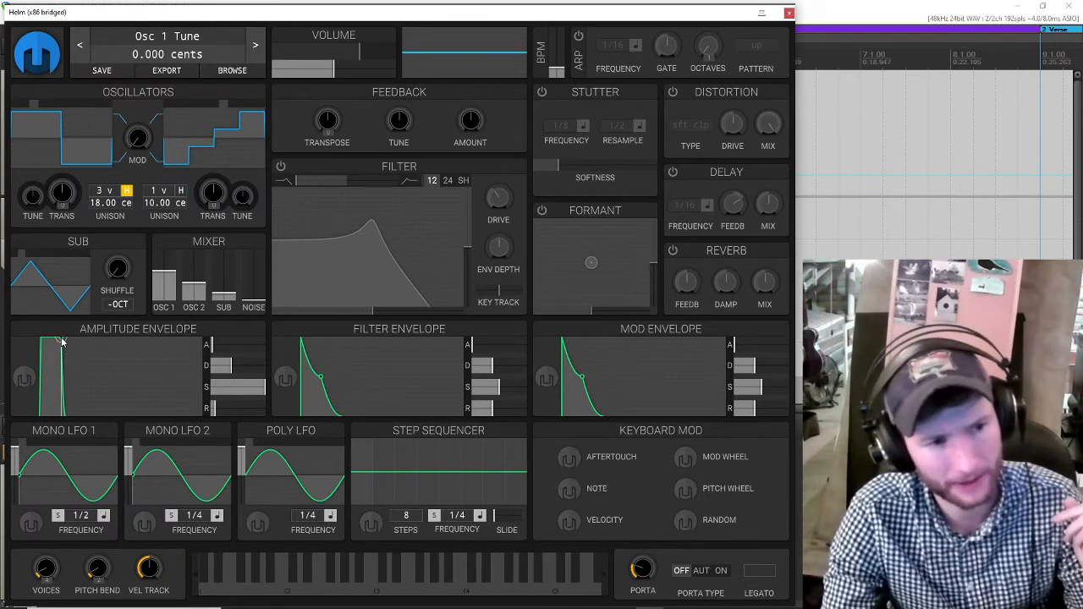
Shape the amplitude envelope as a short pluck with about 0.227 s decay, near-zero sustain and slightly longer release, and limit polyphony to 1 voice
{"action": "left_click_drag", "start_coordinate": [54, 345], "coordinate": [48, 412]}
{"action": "left_click_drag", "start_coordinate": [213, 410], "coordinate": [222, 413]}
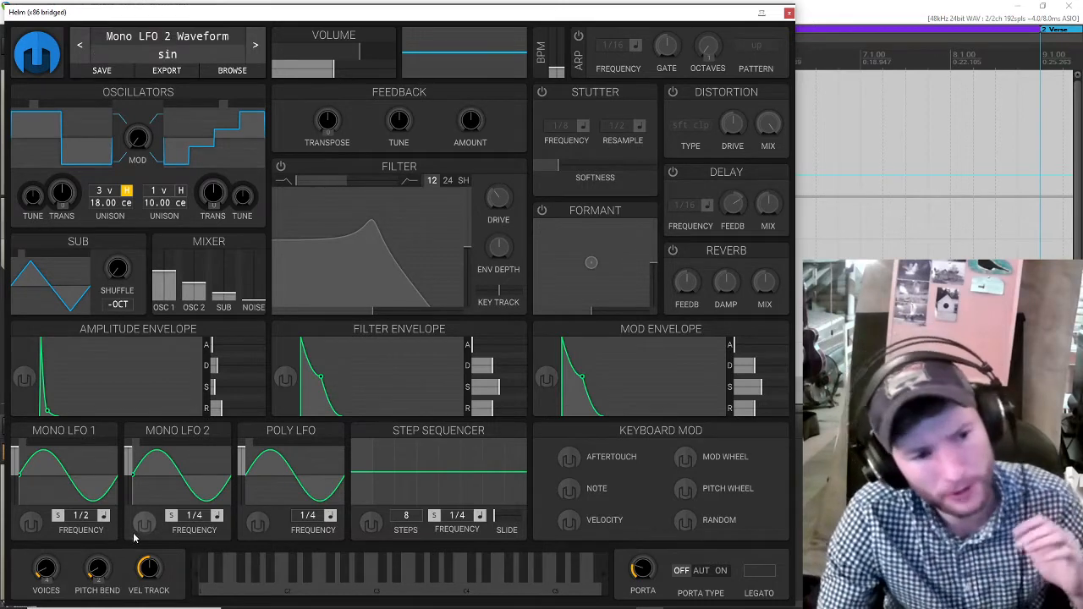
{"action": "left_click_drag", "start_coordinate": [45, 571], "coordinate": [45, 592]}
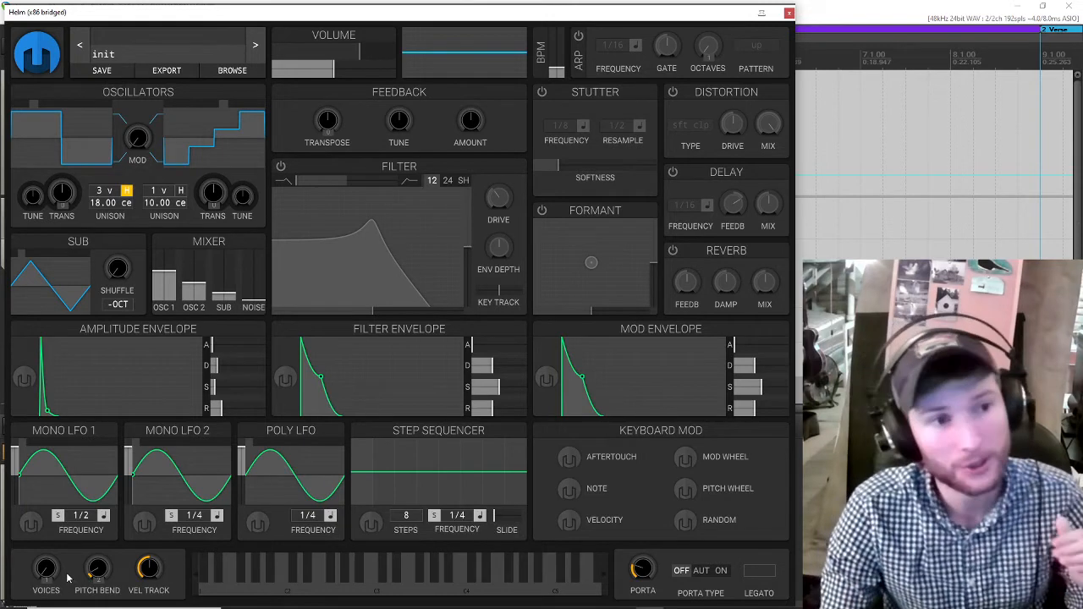
Enable the filter and sweep its low-pass cutoff and resonance, ending with a sharp resonant peak
{"action": "left_click", "coordinate": [281, 166]}
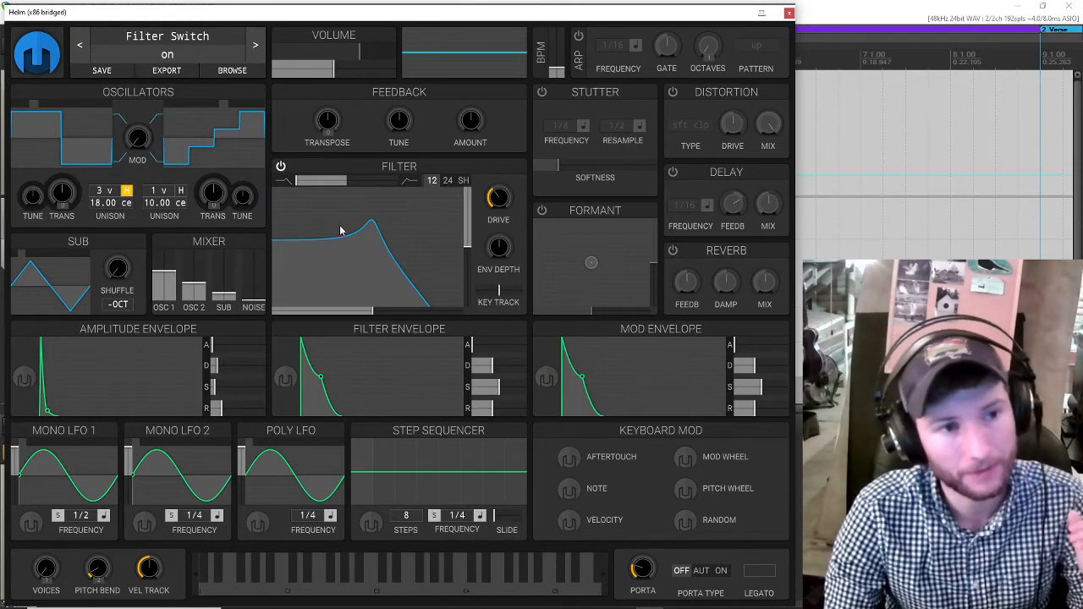
{"action": "left_click_drag", "start_coordinate": [340, 230], "coordinate": [379, 272]}
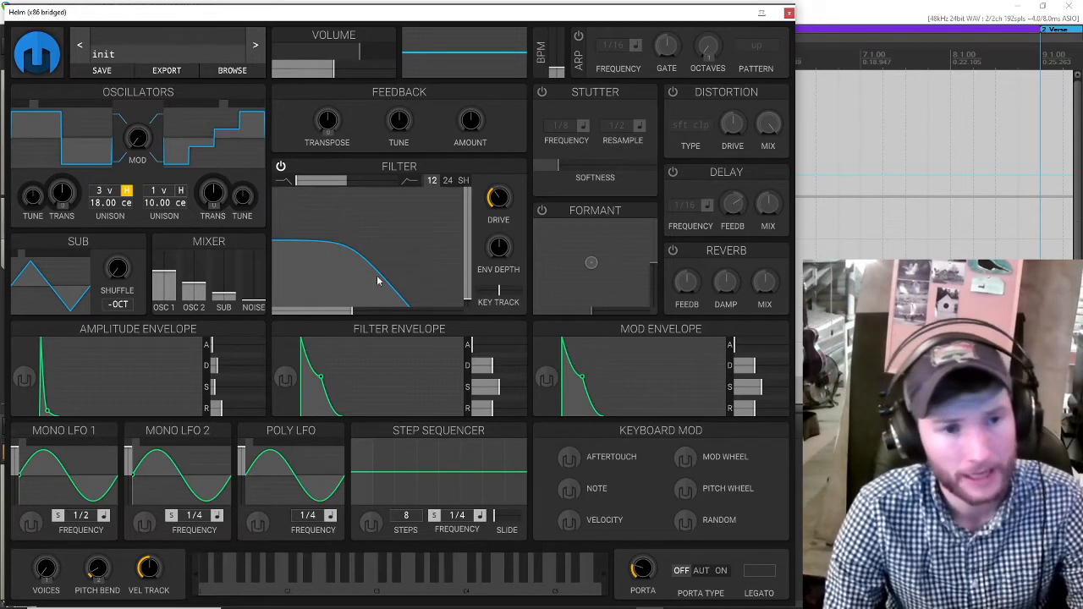
{"action": "left_click_drag", "start_coordinate": [373, 282], "coordinate": [458, 334]}
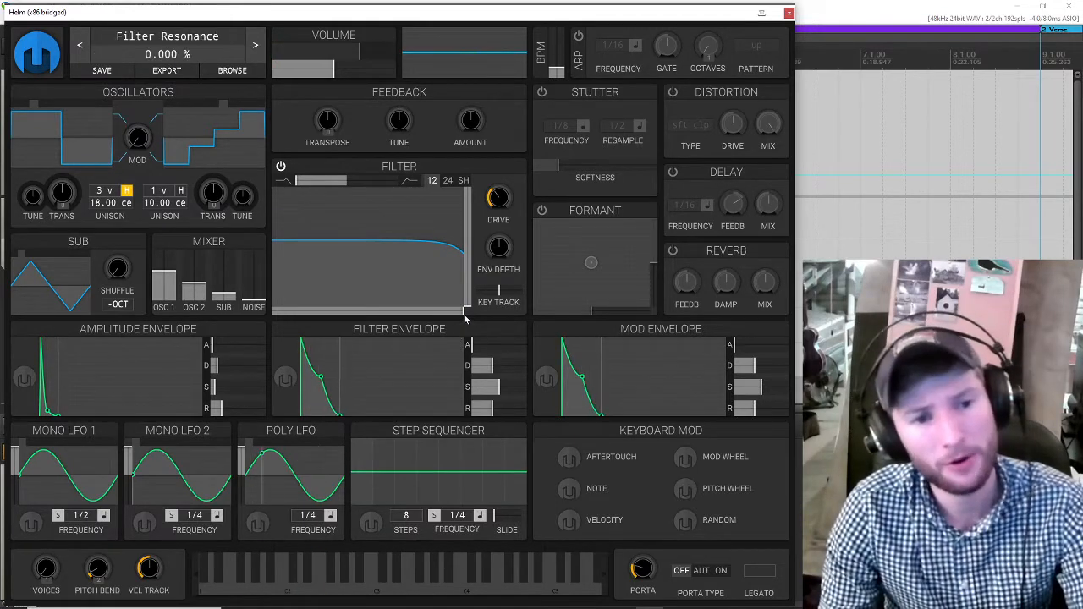
{"action": "left_click_drag", "start_coordinate": [465, 318], "coordinate": [315, 308]}
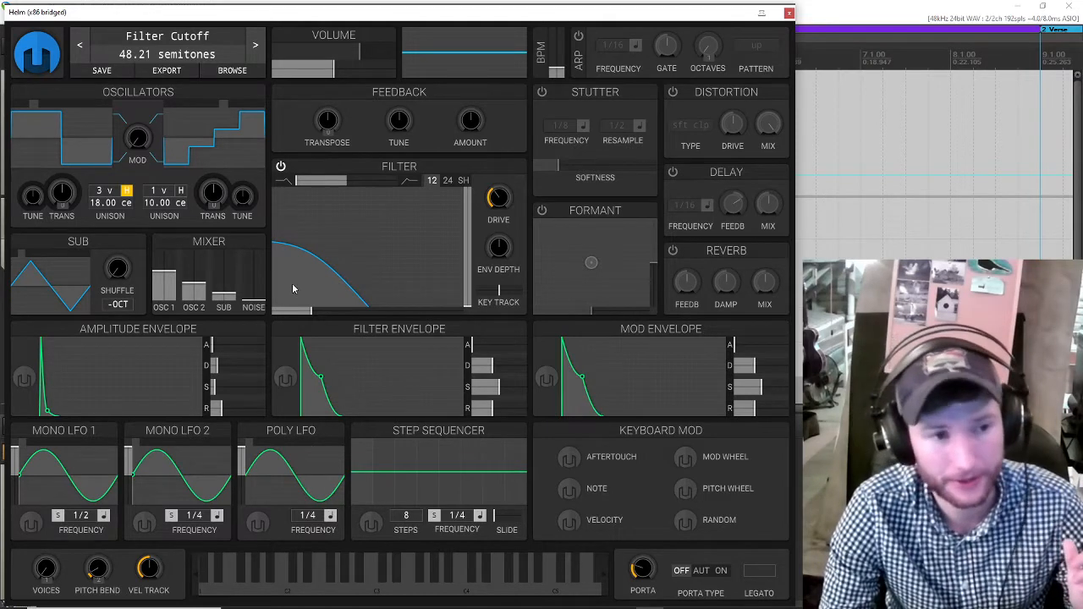
{"action": "left_click_drag", "start_coordinate": [310, 282], "coordinate": [315, 244]}
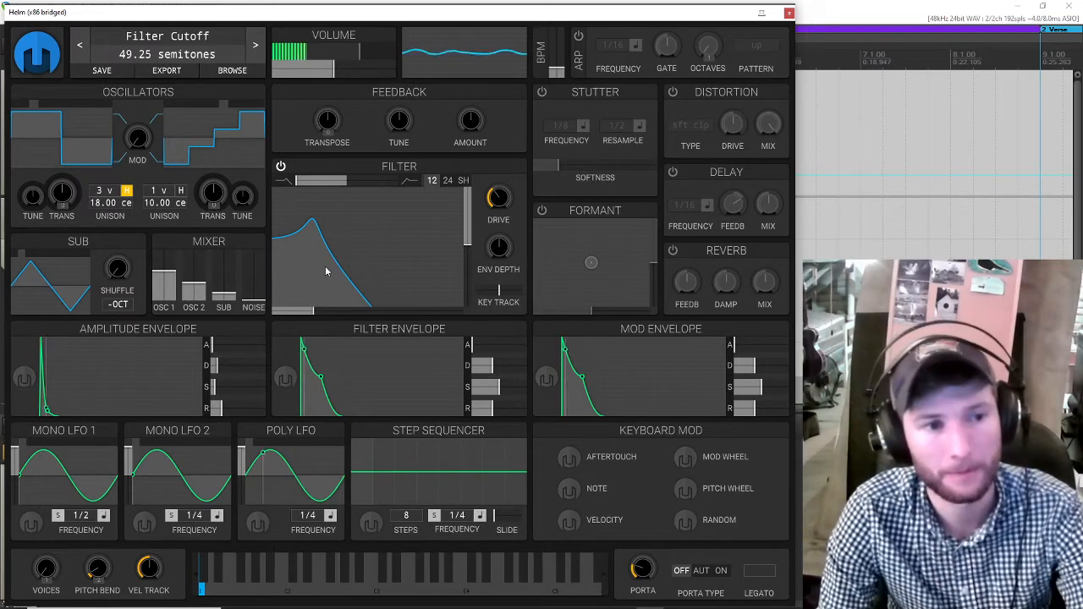
{"action": "left_click_drag", "start_coordinate": [326, 271], "coordinate": [346, 215]}
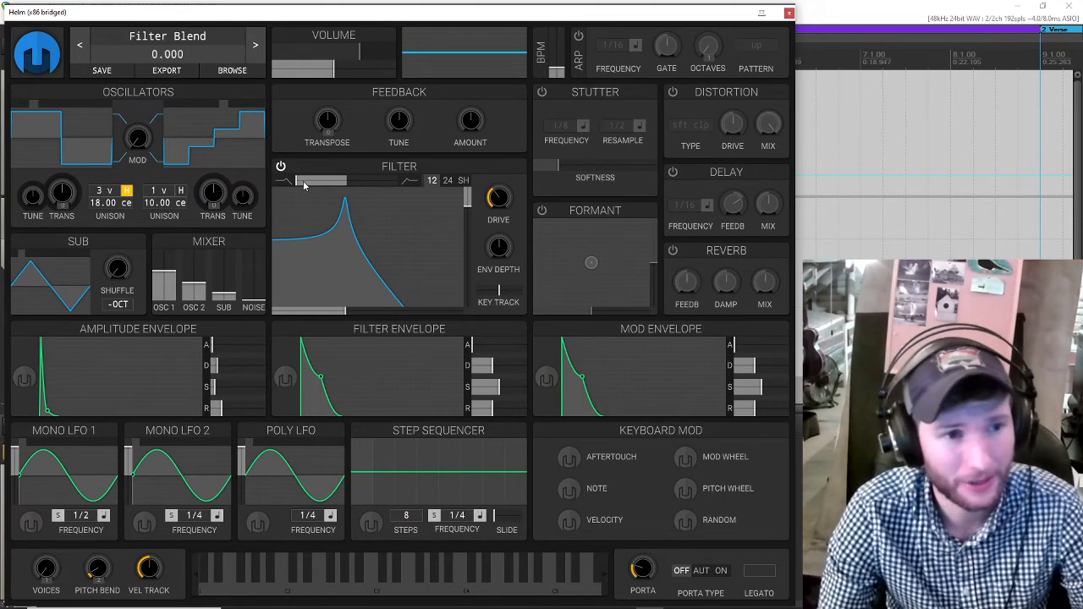
Audition the filter as band-pass and high-pass with the cutoff at 81.28 semitones, and return the blend to low-pass
{"action": "left_click_drag", "start_coordinate": [296, 182], "coordinate": [346, 185]}
{"action": "left_click_drag", "start_coordinate": [346, 274], "coordinate": [378, 233]}
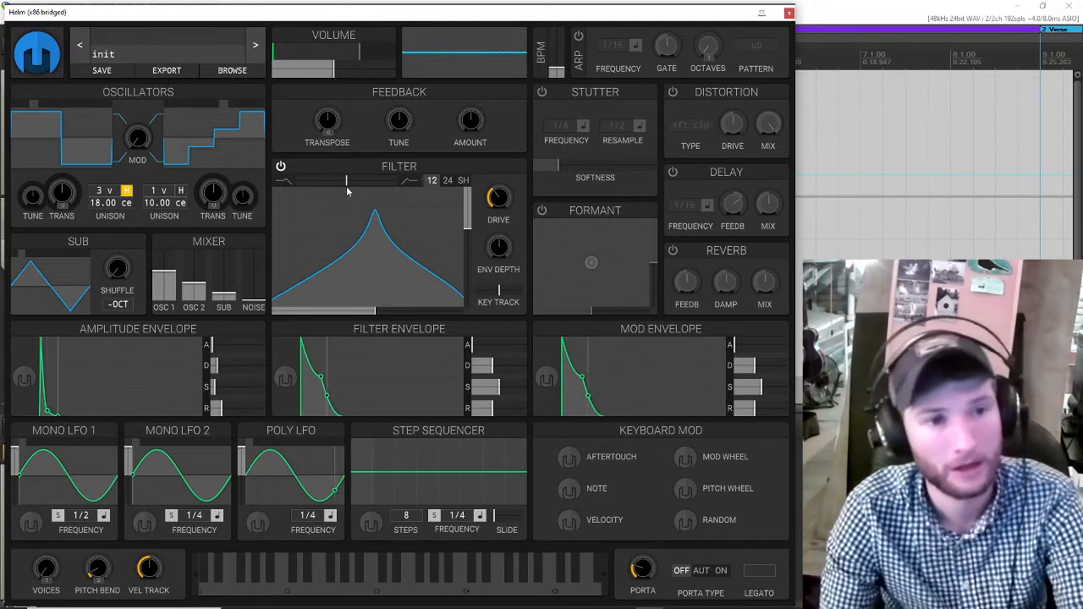
{"action": "mouse_move", "coordinate": [354, 183]}
{"action": "left_click_drag", "start_coordinate": [354, 183], "coordinate": [410, 184]}
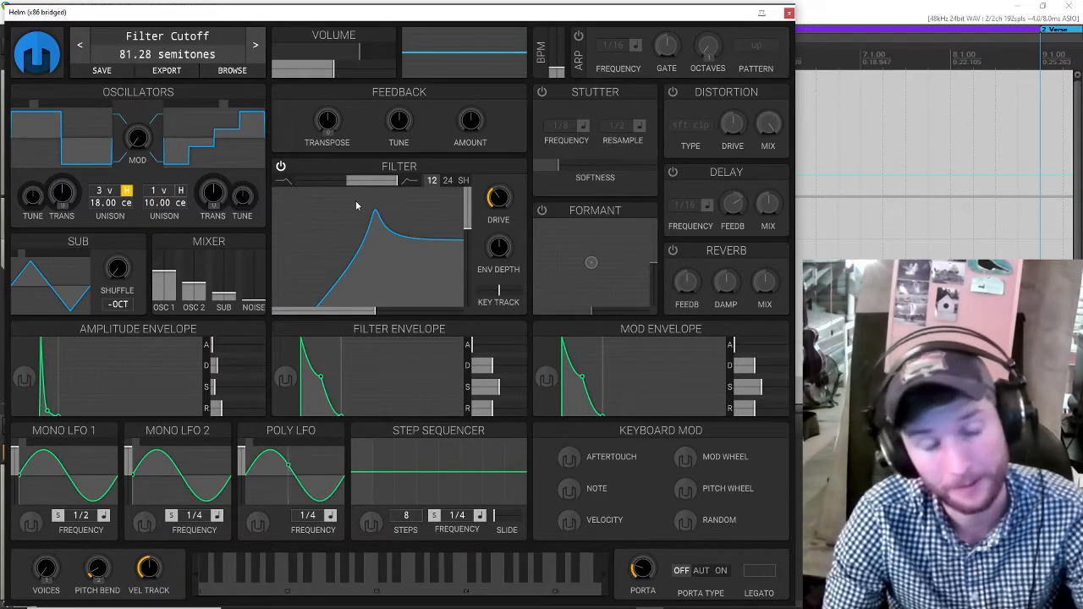
{"action": "left_click_drag", "start_coordinate": [393, 182], "coordinate": [310, 188]}
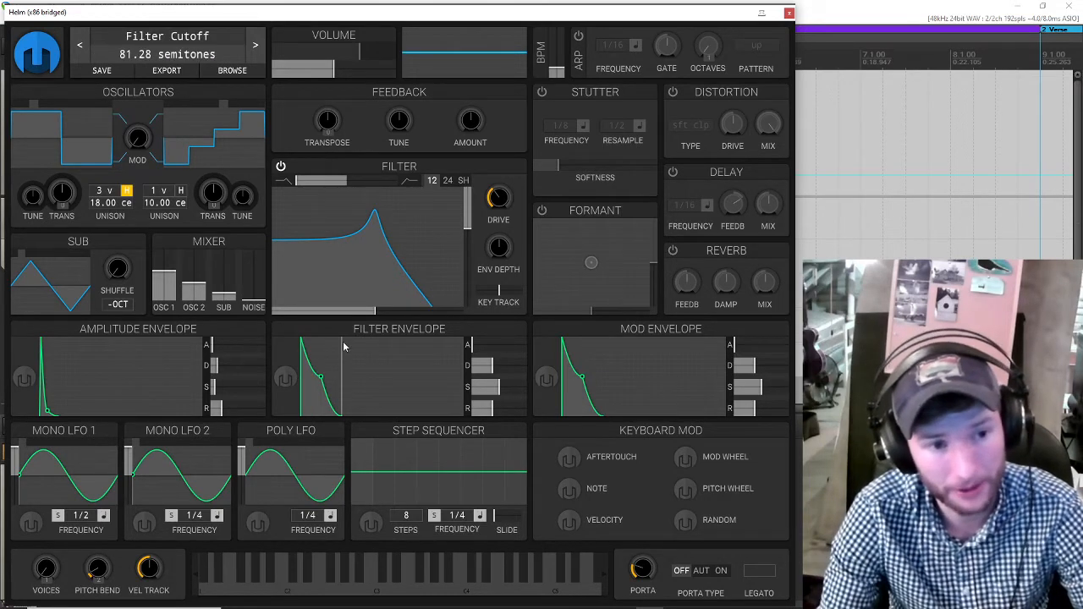
Lower the filter cutoff and assign the amplitude envelope to modulate it by 42.03 semitones
{"action": "left_click_drag", "start_coordinate": [377, 314], "coordinate": [359, 313]}
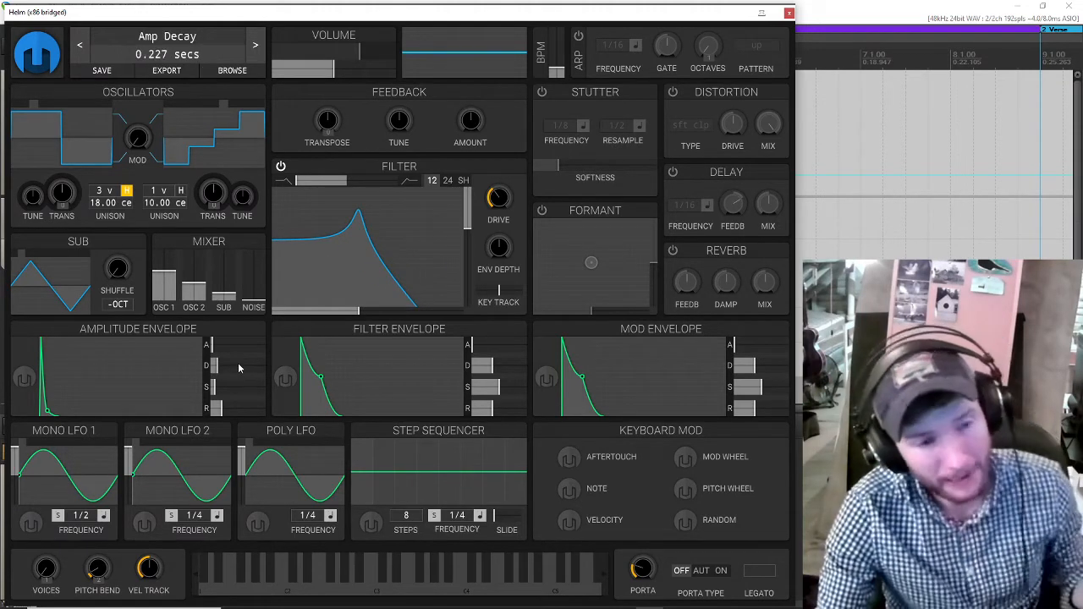
{"action": "mouse_move", "coordinate": [360, 315]}
{"action": "left_mouse_down"}
{"action": "mouse_move", "coordinate": [379, 314]}
{"action": "mouse_move", "coordinate": [354, 316]}
{"action": "left_mouse_up"}
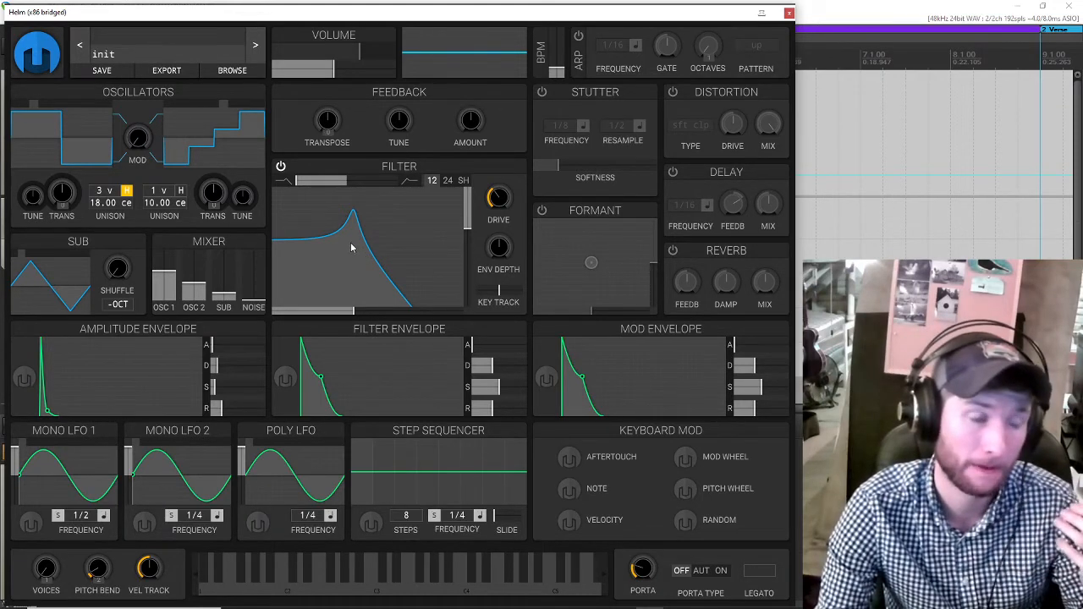
{"action": "left_click", "coordinate": [24, 378]}
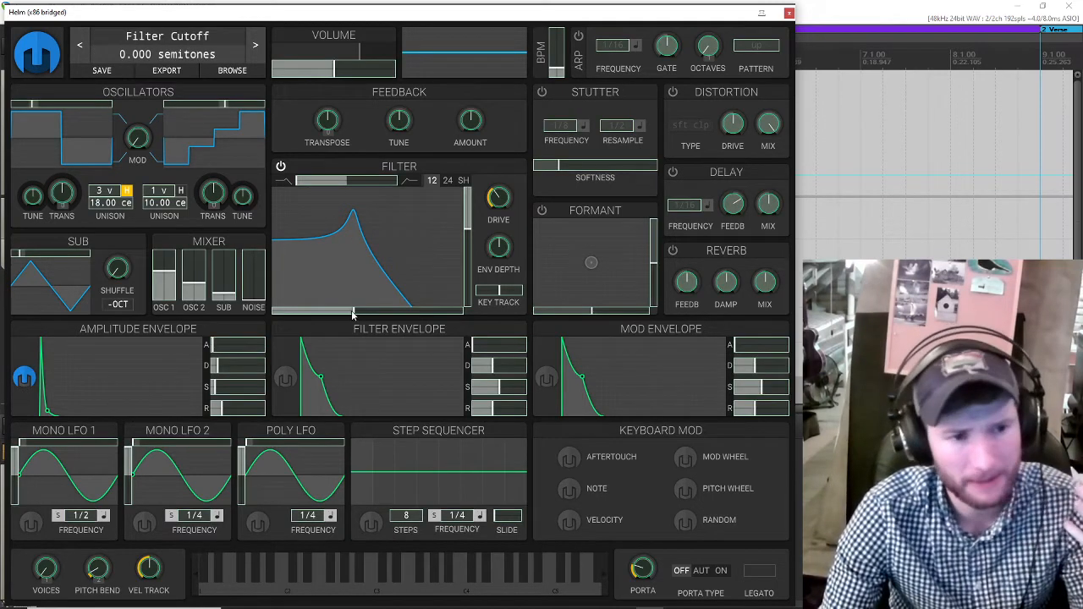
{"action": "left_click_drag", "start_coordinate": [354, 314], "coordinate": [355, 252]}
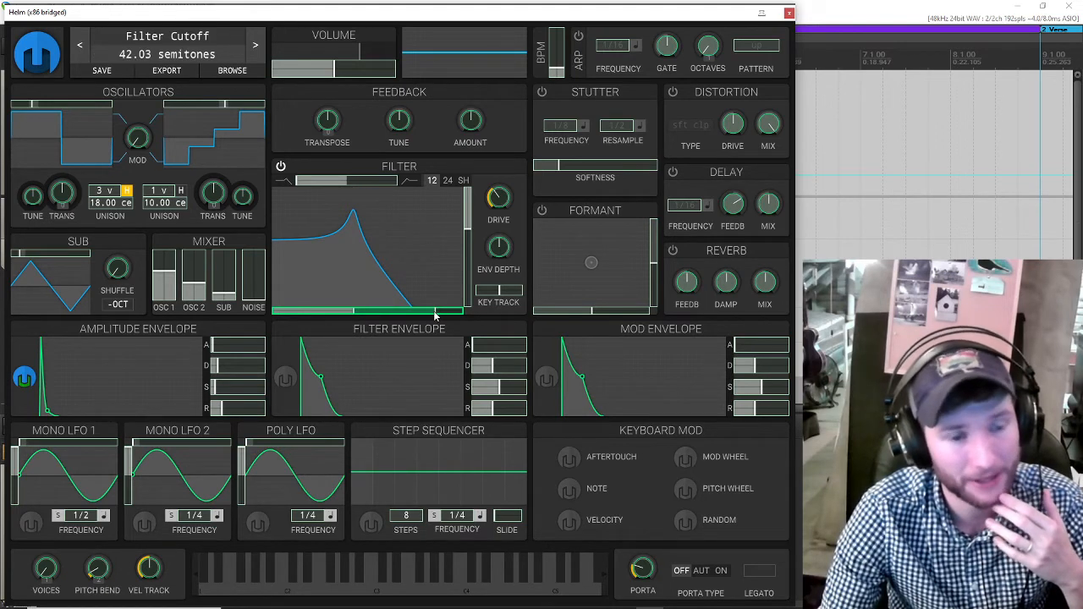
Set the amplitude envelope's filter cutoff modulation to 40.28 semitones, and lower the filter's base cutoff and resonance
{"action": "left_click_drag", "start_coordinate": [435, 315], "coordinate": [432, 315]}
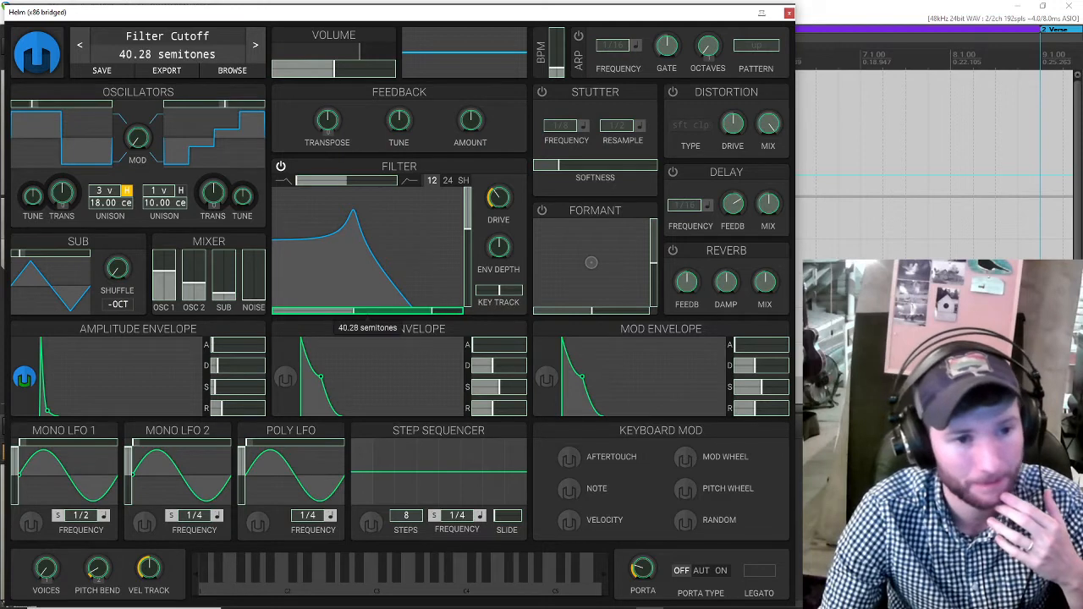
{"action": "left_click", "coordinate": [19, 383]}
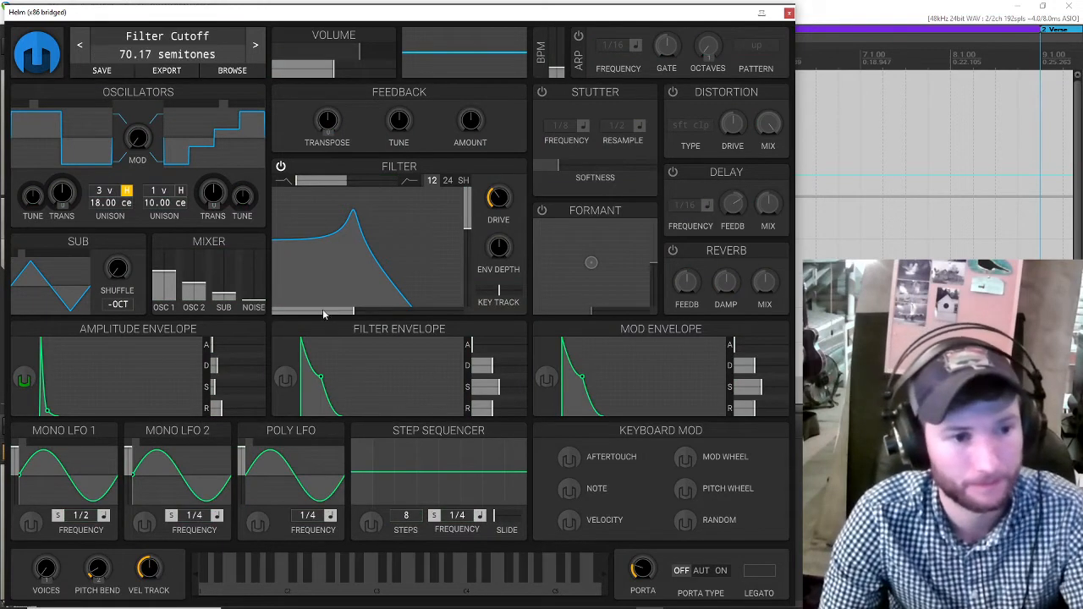
{"action": "mouse_move", "coordinate": [327, 312]}
{"action": "left_mouse_down"}
{"action": "mouse_move", "coordinate": [302, 310]}
{"action": "mouse_move", "coordinate": [310, 313]}
{"action": "left_mouse_up"}
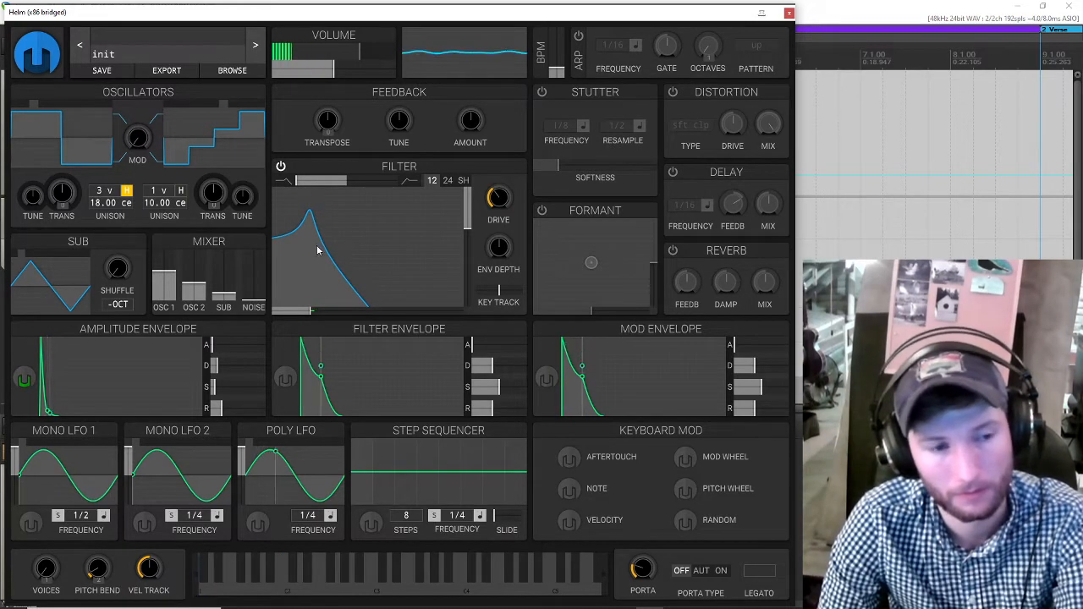
{"action": "left_click_drag", "start_coordinate": [317, 250], "coordinate": [303, 262]}
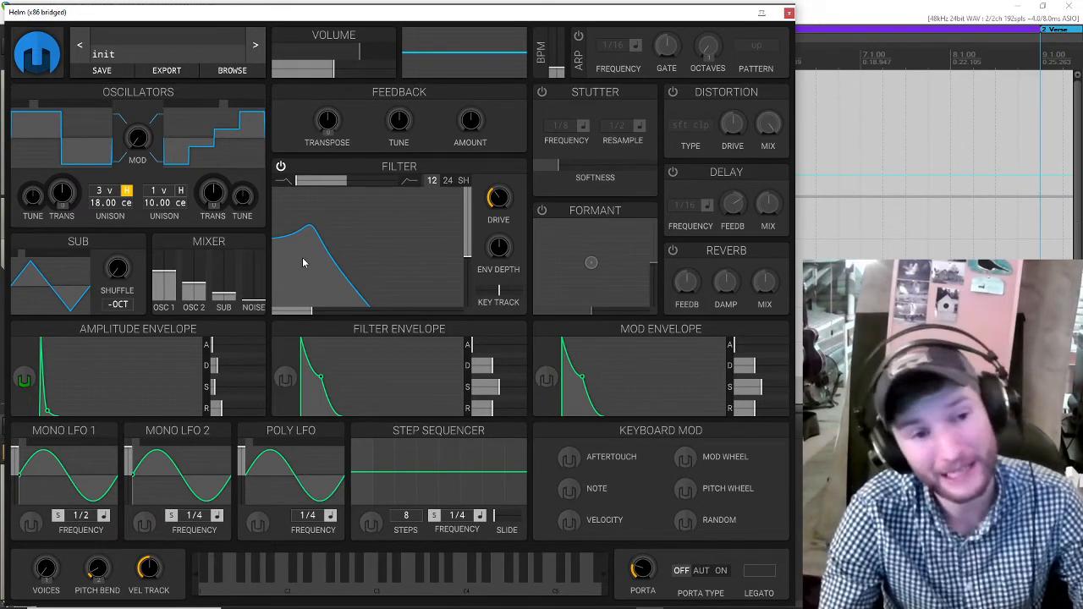
Try a higher filter envelope depth and reset it to its default
{"action": "mouse_move", "coordinate": [505, 251]}
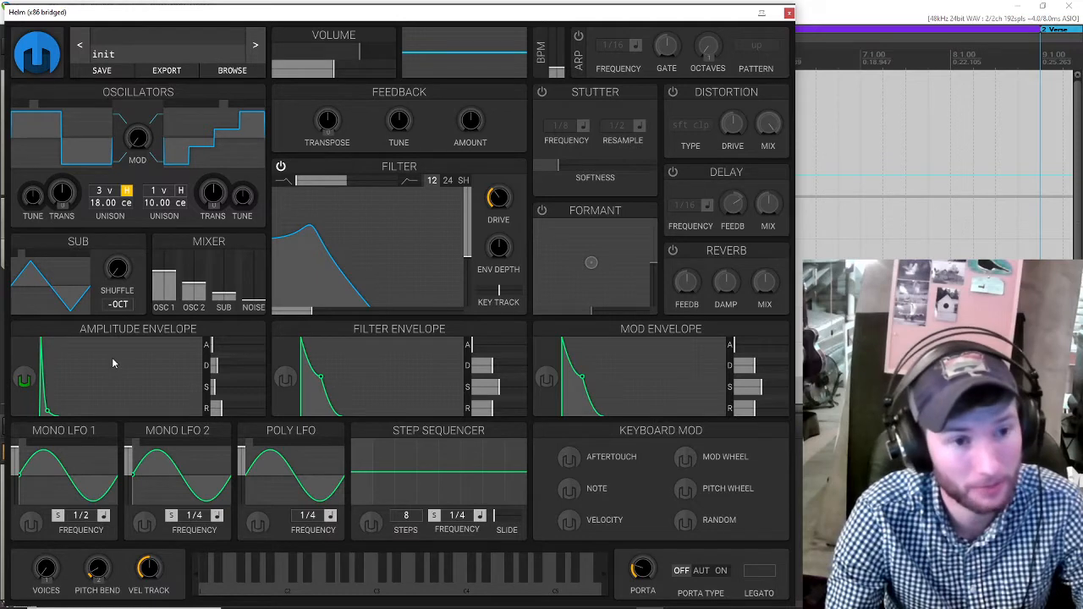
{"action": "left_click_drag", "start_coordinate": [499, 247], "coordinate": [499, 140]}
{"action": "double_click", "coordinate": [487, 254]}
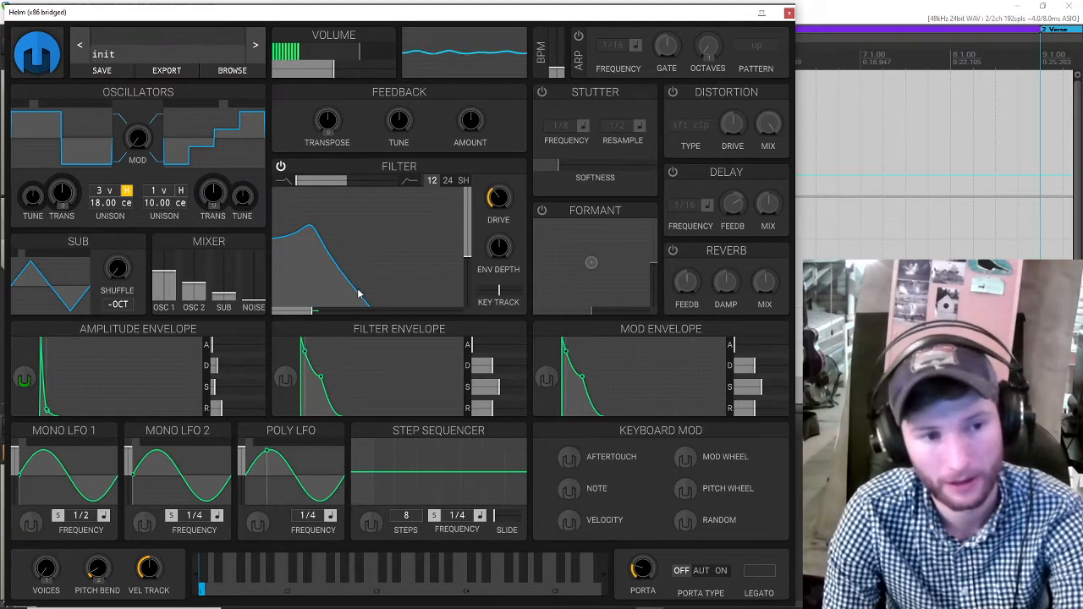
Sweep the low-pass cutoff and resonance, ending with a lower cutoff and a softened resonant peak
{"action": "left_click_drag", "start_coordinate": [347, 292], "coordinate": [322, 243]}
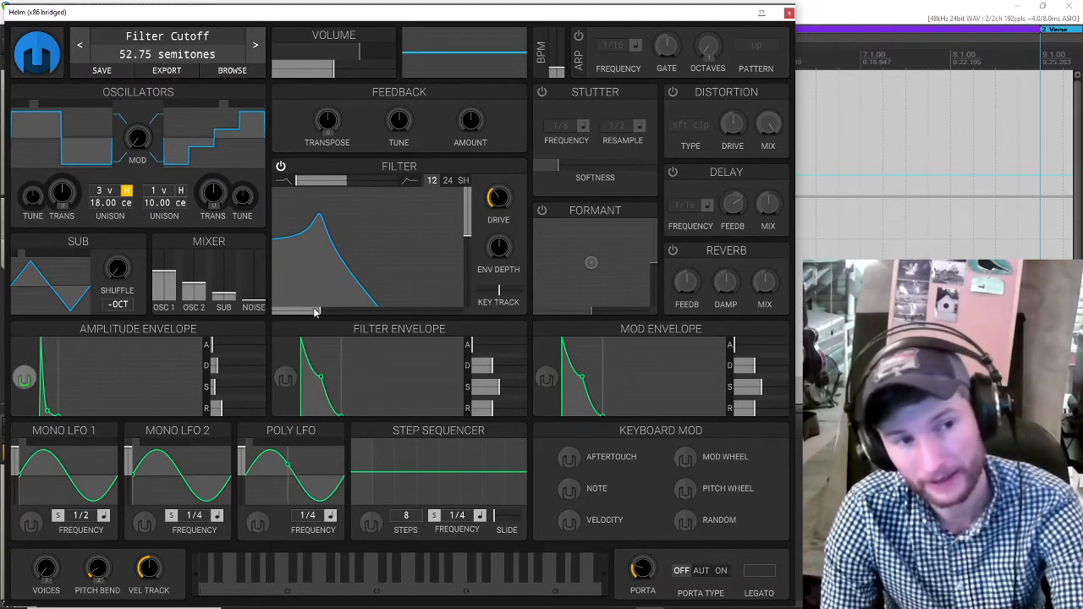
{"action": "left_click_drag", "start_coordinate": [332, 290], "coordinate": [300, 235]}
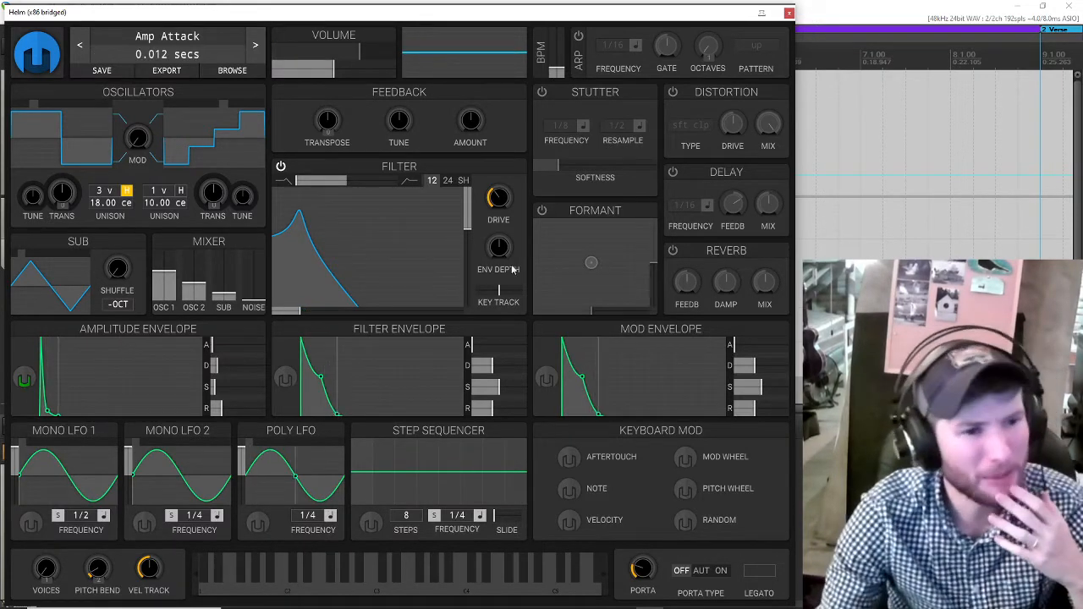
{"action": "left_click_drag", "start_coordinate": [303, 246], "coordinate": [302, 259]}
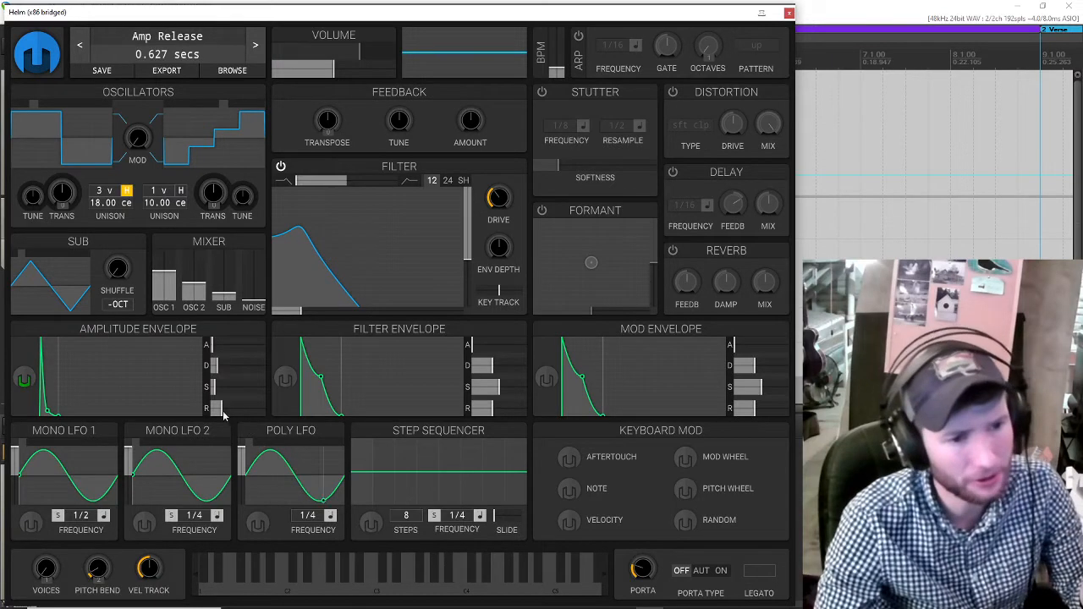
Shorten the amplitude release to near zero and assign velocity to modulate the release and the sustain, with 0.190 on the sustain
{"action": "left_click_drag", "start_coordinate": [223, 414], "coordinate": [215, 415]}
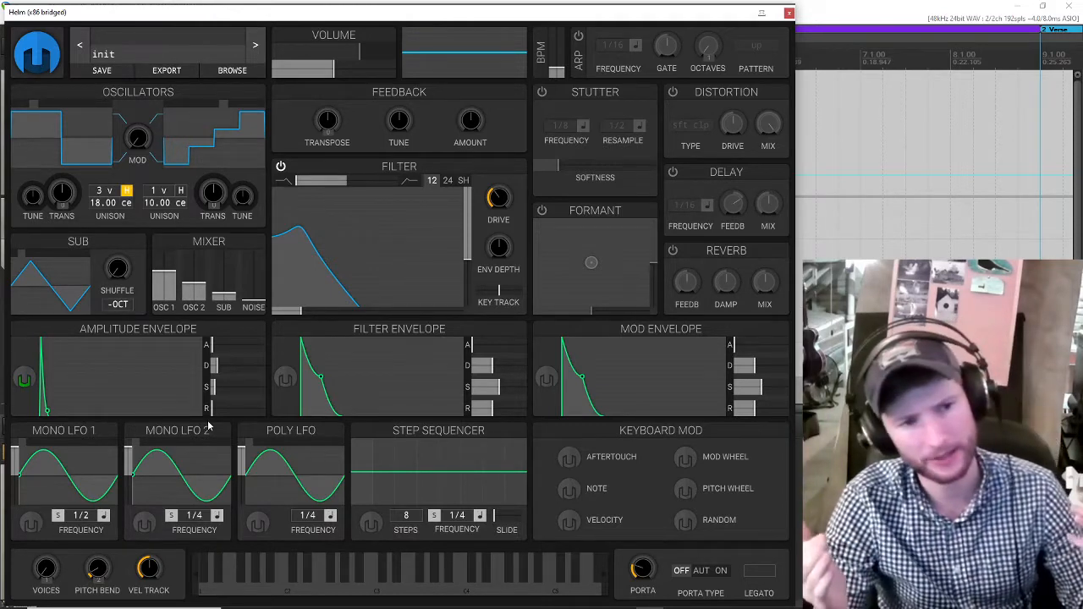
{"action": "left_click", "coordinate": [571, 522]}
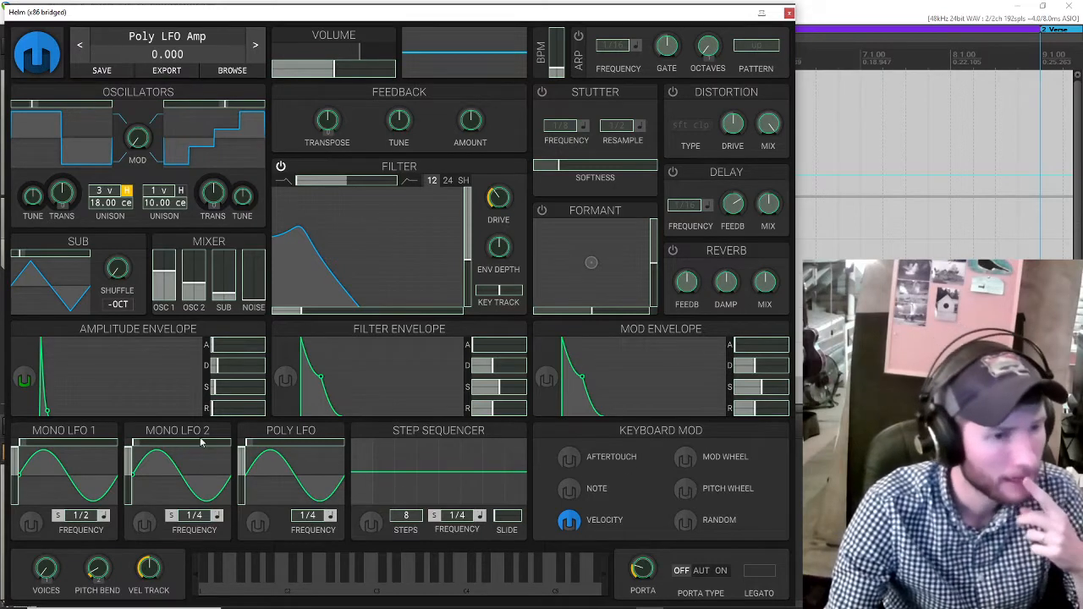
{"action": "left_click_drag", "start_coordinate": [238, 409], "coordinate": [226, 389]}
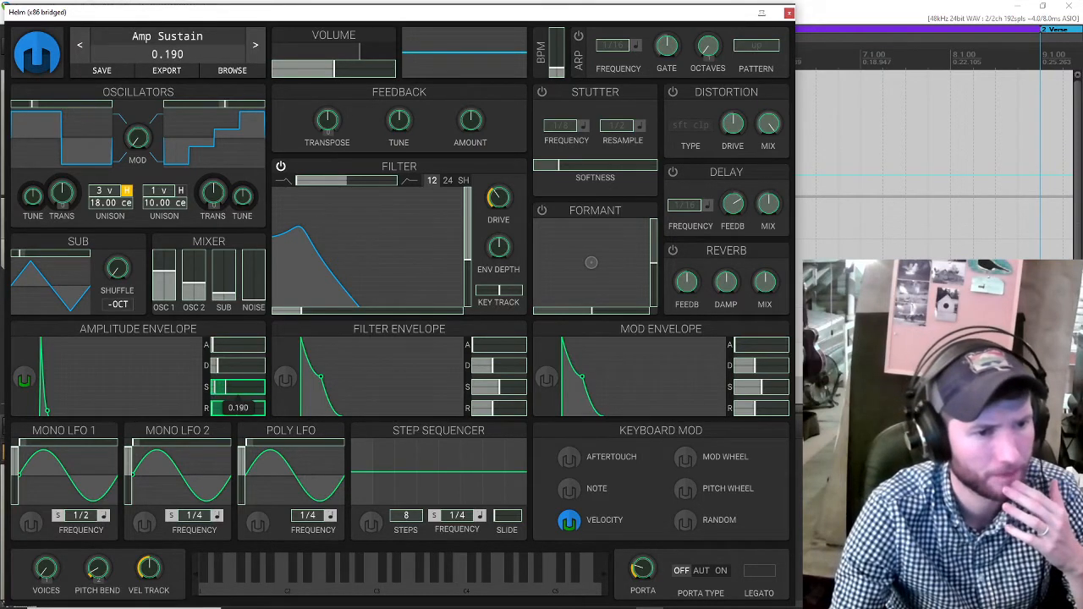
{"action": "left_click", "coordinate": [568, 523]}
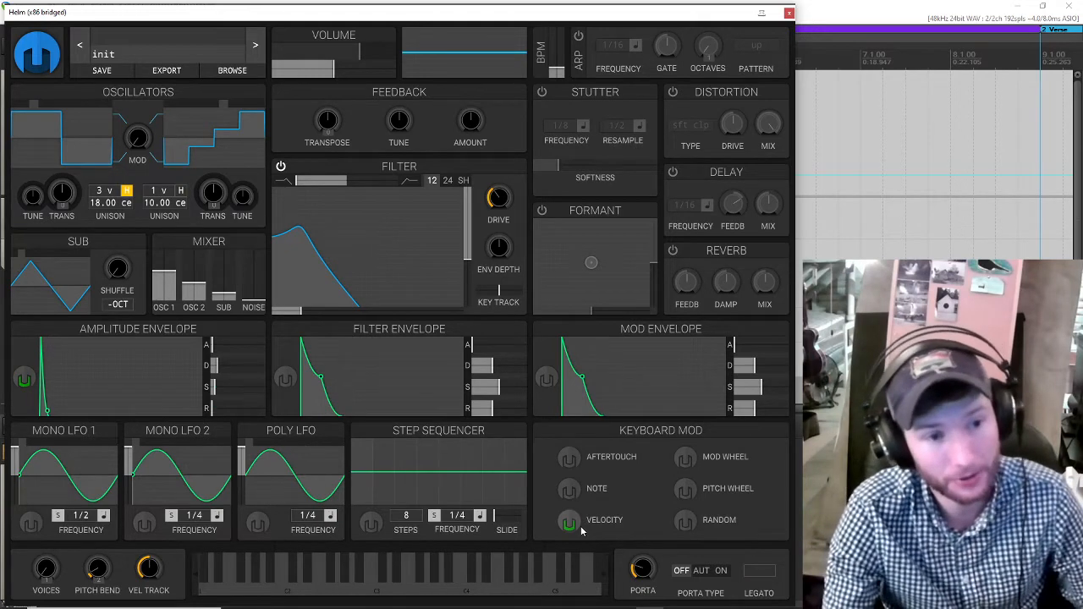
Raise the velocity tracking amount and assign velocity to modulate the filter cutoff by 36.39 semitones
{"action": "mouse_move", "coordinate": [149, 580]}
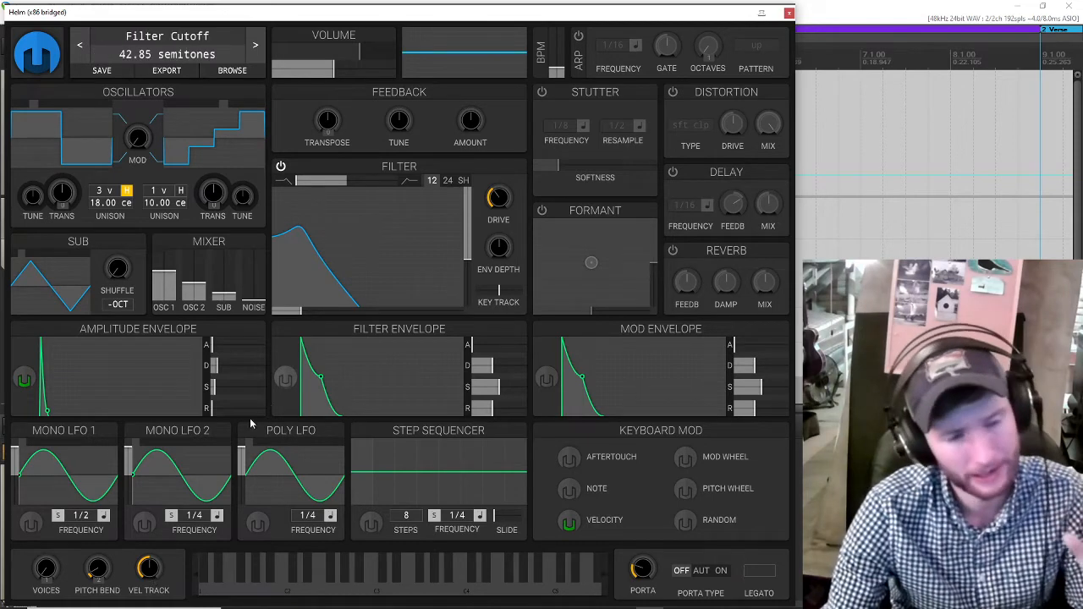
{"action": "left_click_drag", "start_coordinate": [152, 576], "coordinate": [152, 527]}
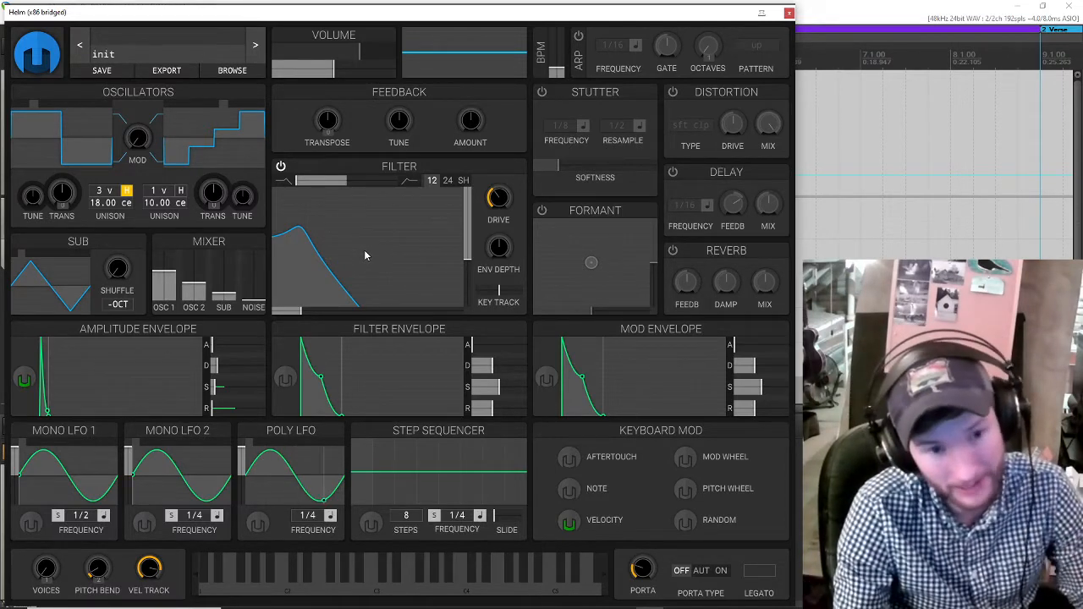
{"action": "left_click", "coordinate": [568, 524]}
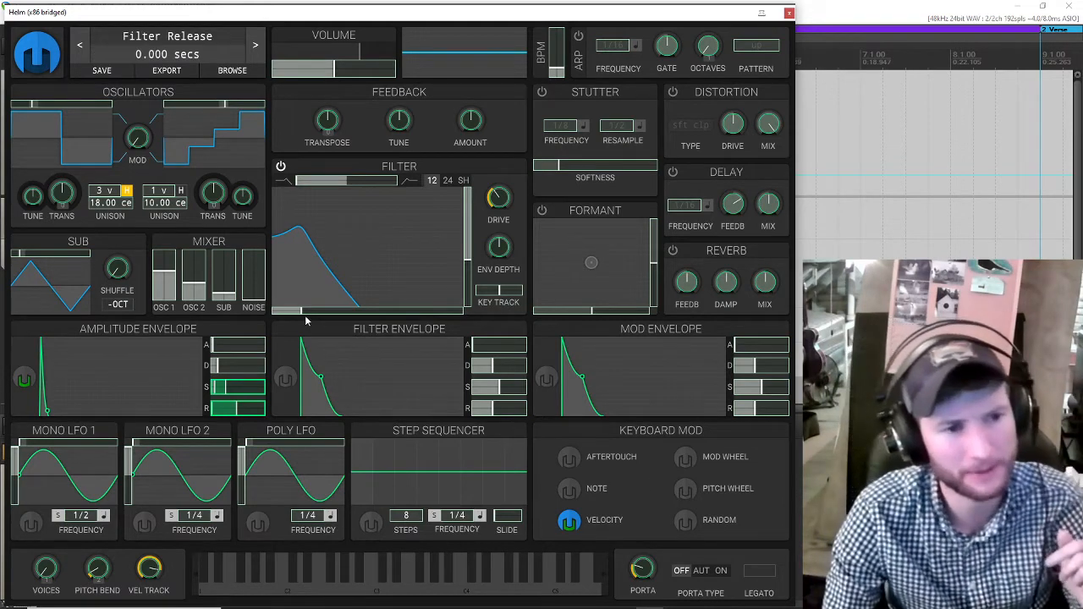
{"action": "left_click_drag", "start_coordinate": [307, 312], "coordinate": [380, 311]}
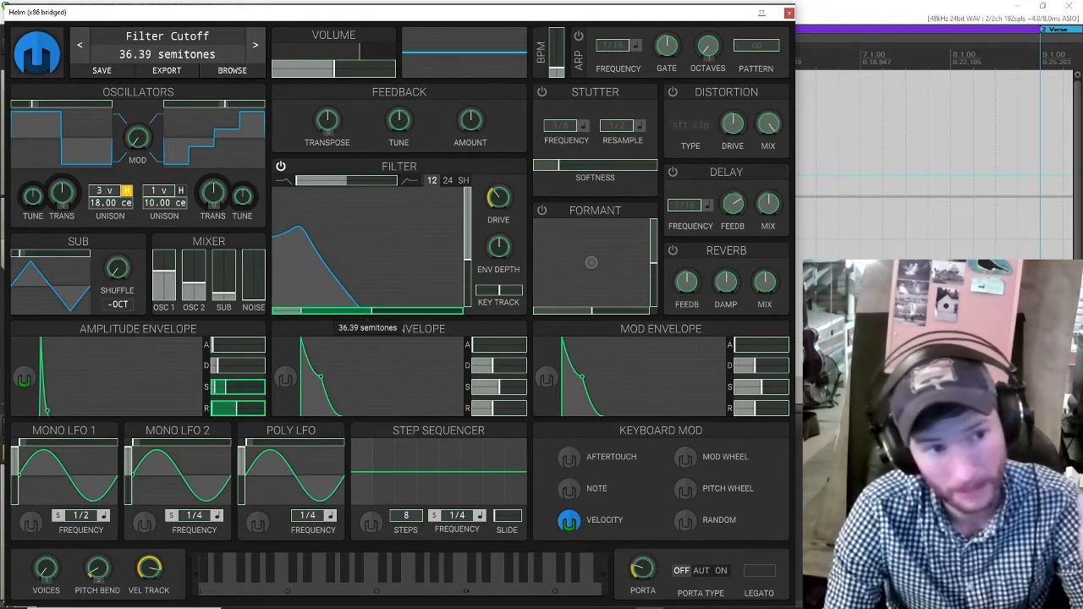
{"action": "left_click", "coordinate": [569, 523]}
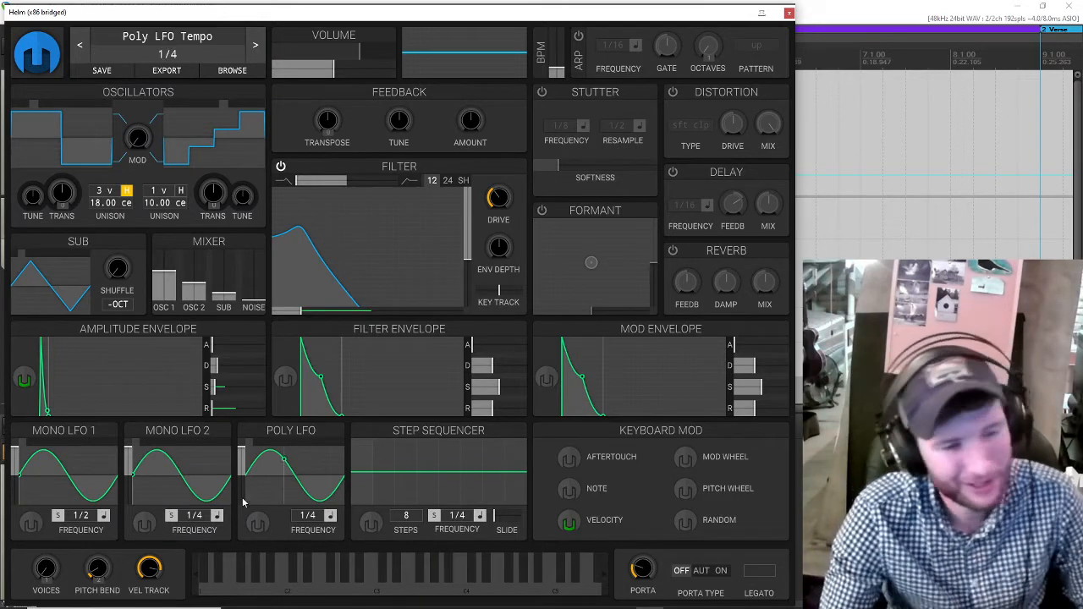
Assign Mono LFO 2 to modulate oscillator 1 tune by 10.40 cents, and set the LFO to zero amplitude at a 1/32 frequency
{"action": "left_click", "coordinate": [146, 524]}
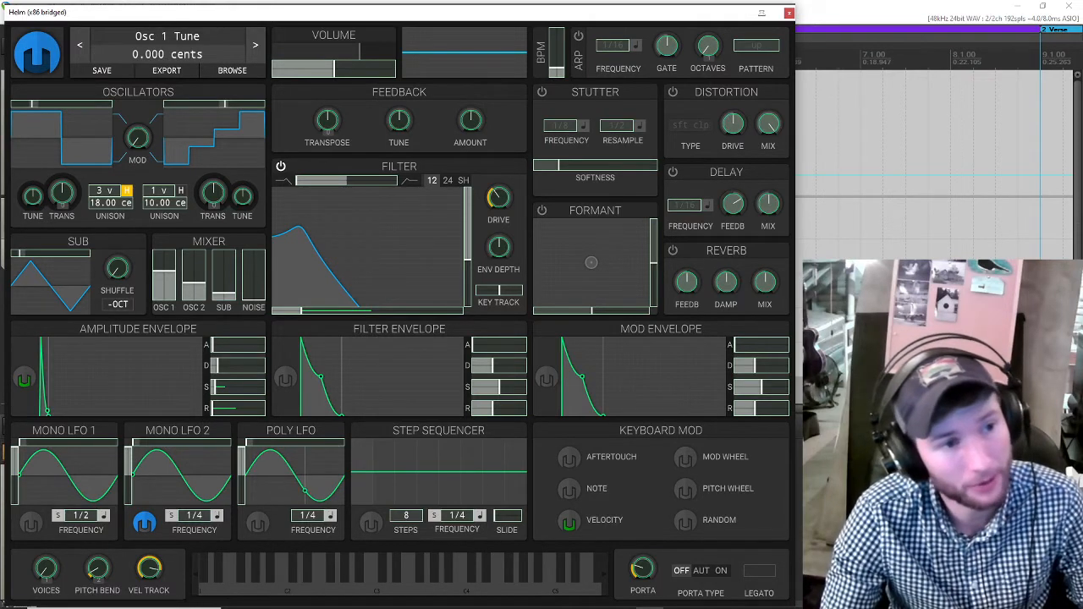
{"action": "left_click_drag", "start_coordinate": [32, 195], "coordinate": [32, 189]}
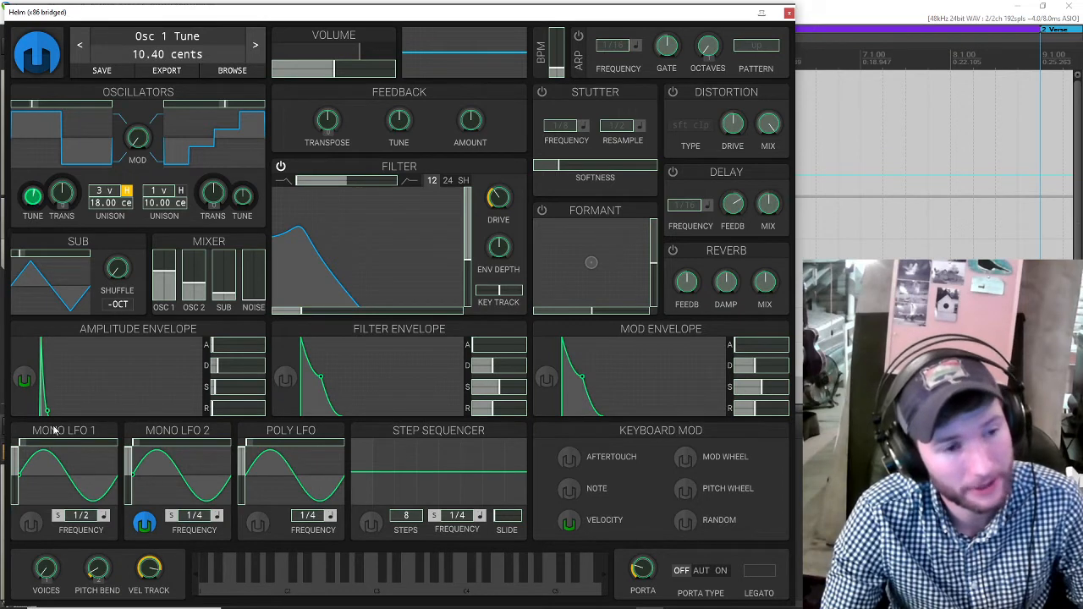
{"action": "left_click", "coordinate": [137, 527]}
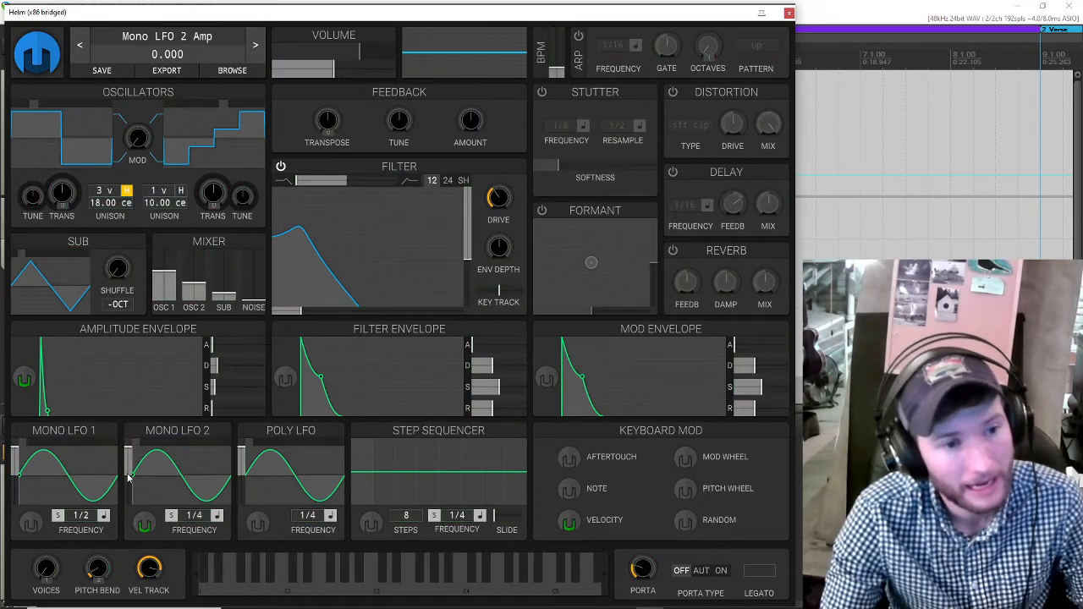
{"action": "left_click_drag", "start_coordinate": [128, 451], "coordinate": [130, 481]}
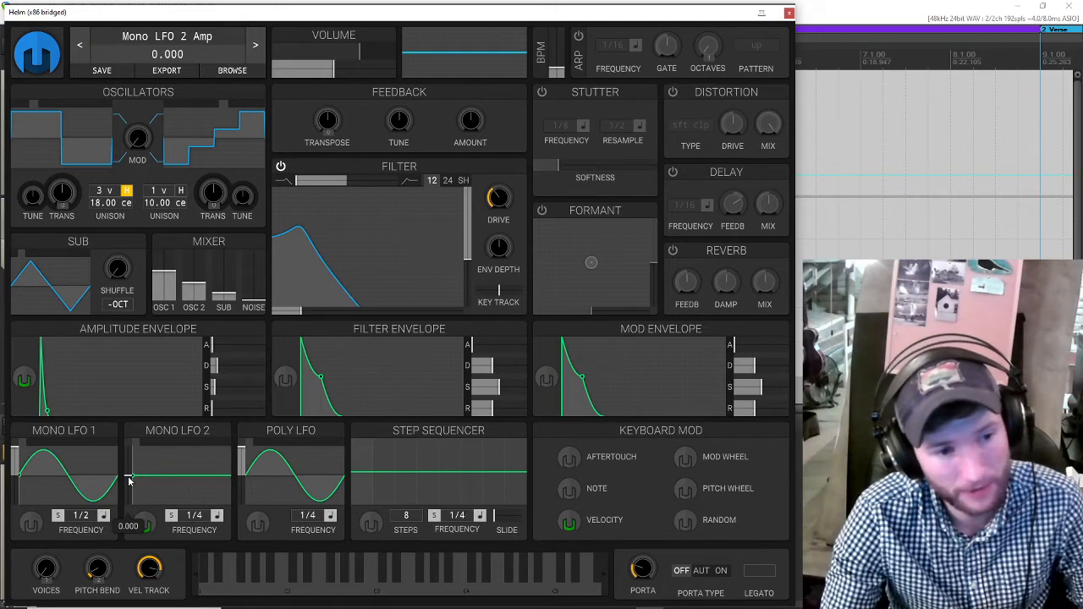
{"action": "left_click_drag", "start_coordinate": [194, 516], "coordinate": [133, 483]}
Assign velocity to modulate the Mono LFO 2 amplitude, first by 0.487 and finally by 0.695
{"action": "left_click", "coordinate": [570, 523]}
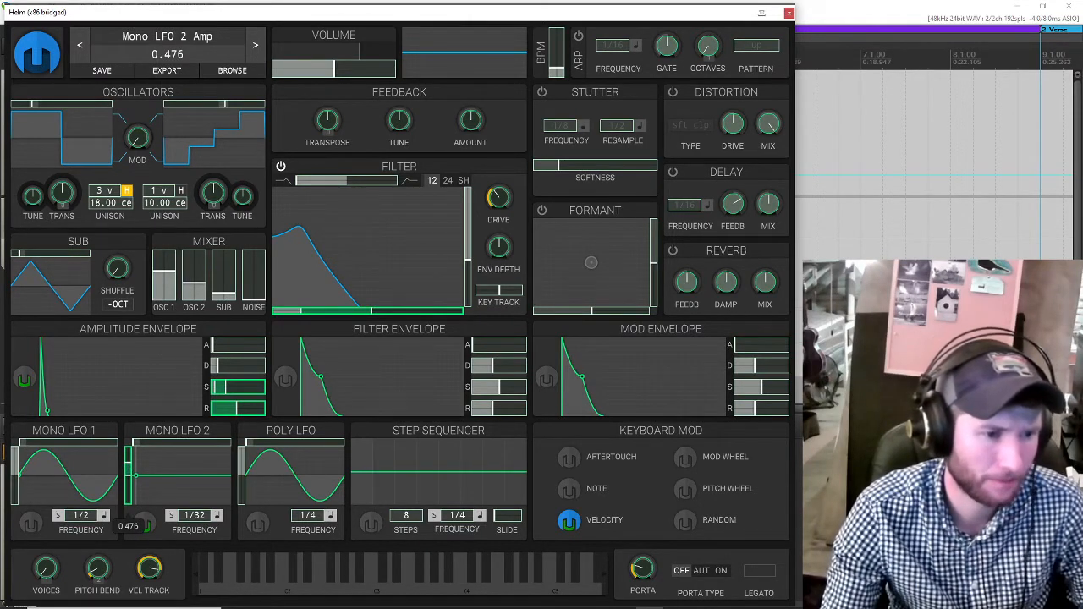
{"action": "left_click_drag", "start_coordinate": [127, 472], "coordinate": [128, 469]}
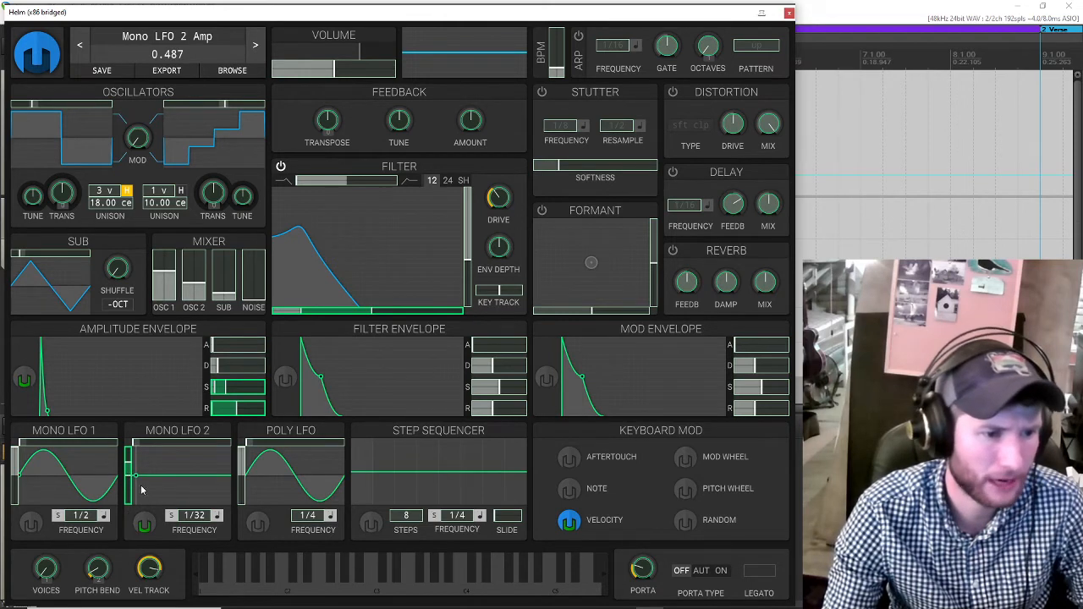
{"action": "left_click", "coordinate": [569, 522]}
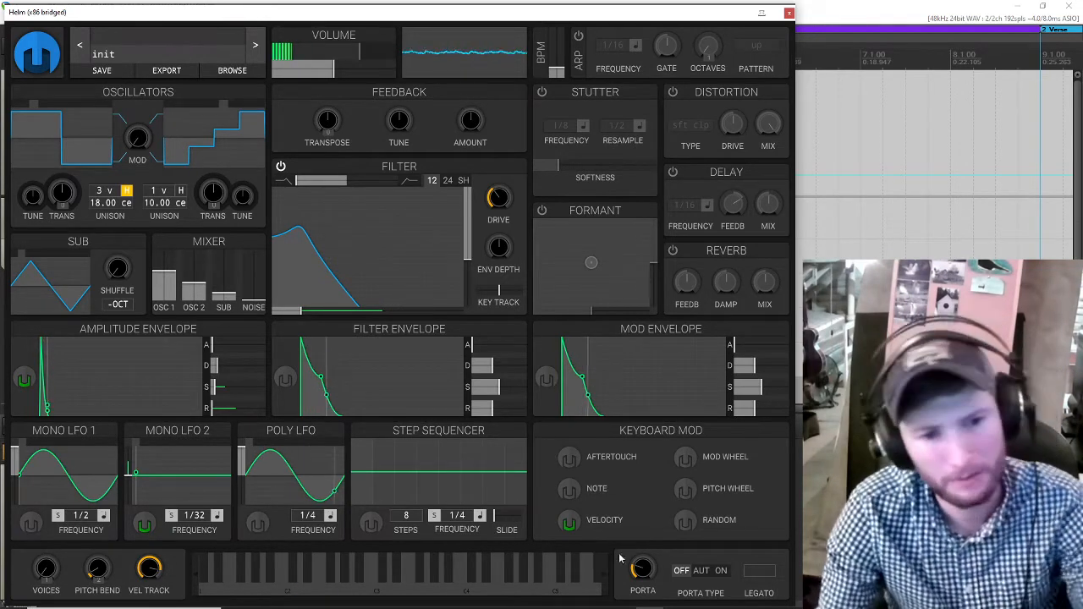
{"action": "left_click", "coordinate": [569, 522]}
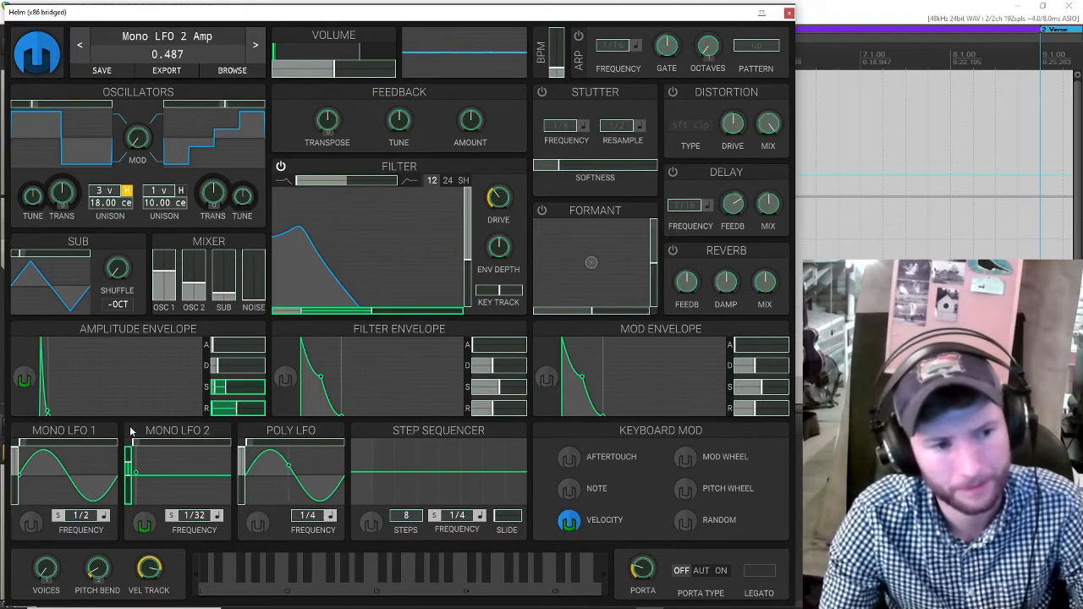
{"action": "left_click_drag", "start_coordinate": [128, 455], "coordinate": [128, 453]}
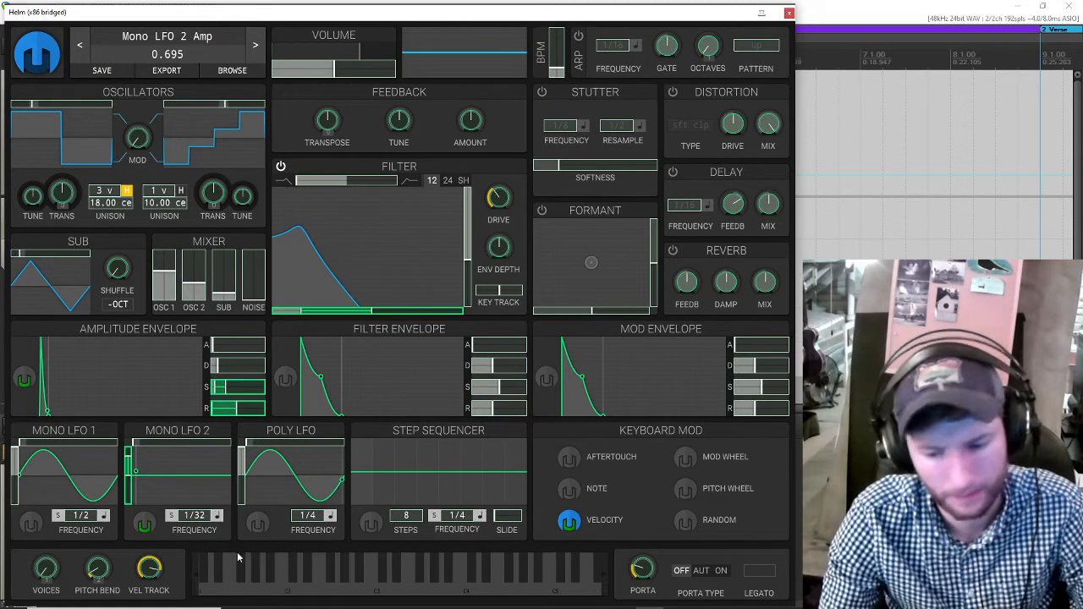
{"action": "left_click", "coordinate": [570, 522]}
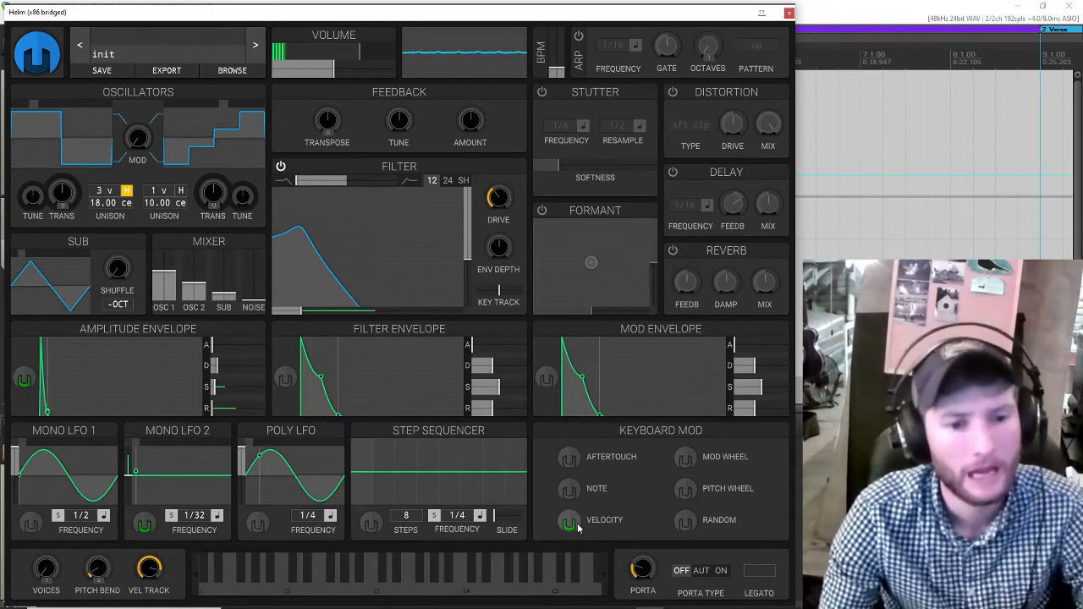
Increase Mono LFO 2's modulation of oscillator 1 tune to 29.60 cents and check the velocity modulation assignments
{"action": "left_click", "coordinate": [144, 524]}
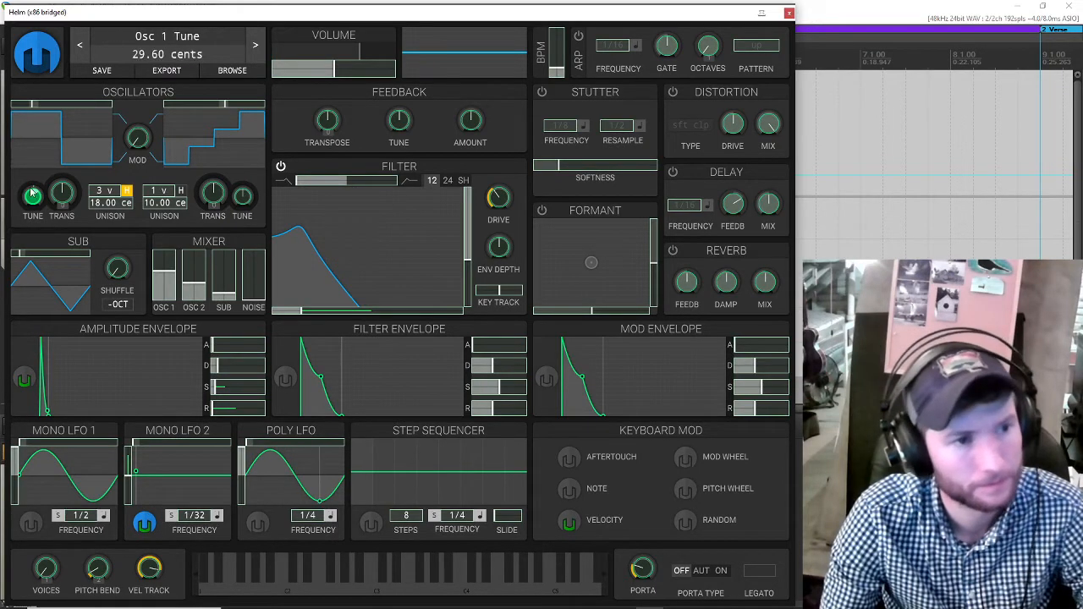
{"action": "left_click", "coordinate": [569, 522]}
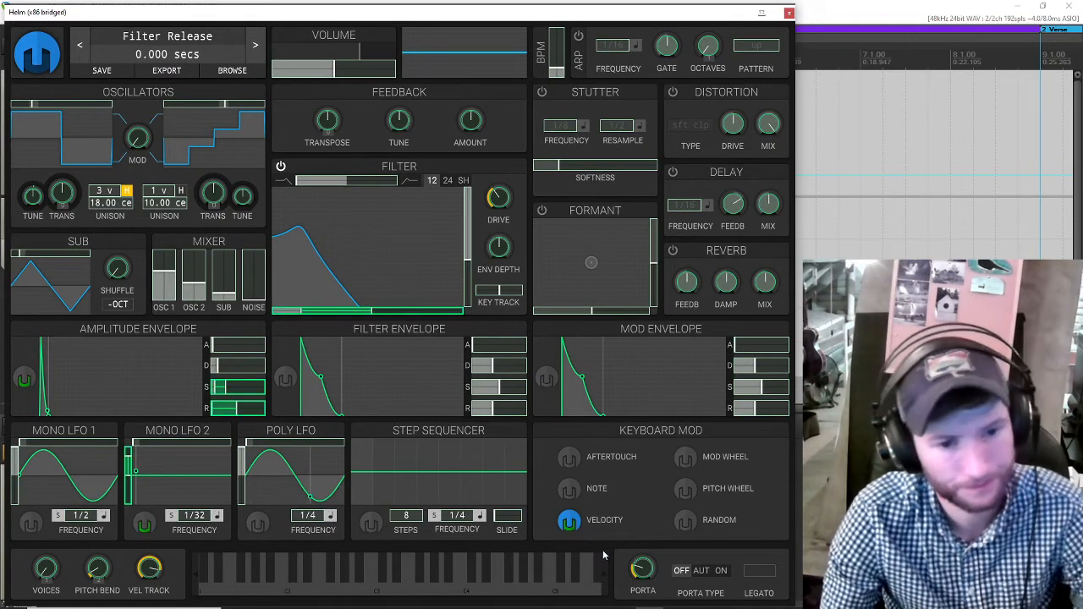
{"action": "left_click", "coordinate": [569, 523]}
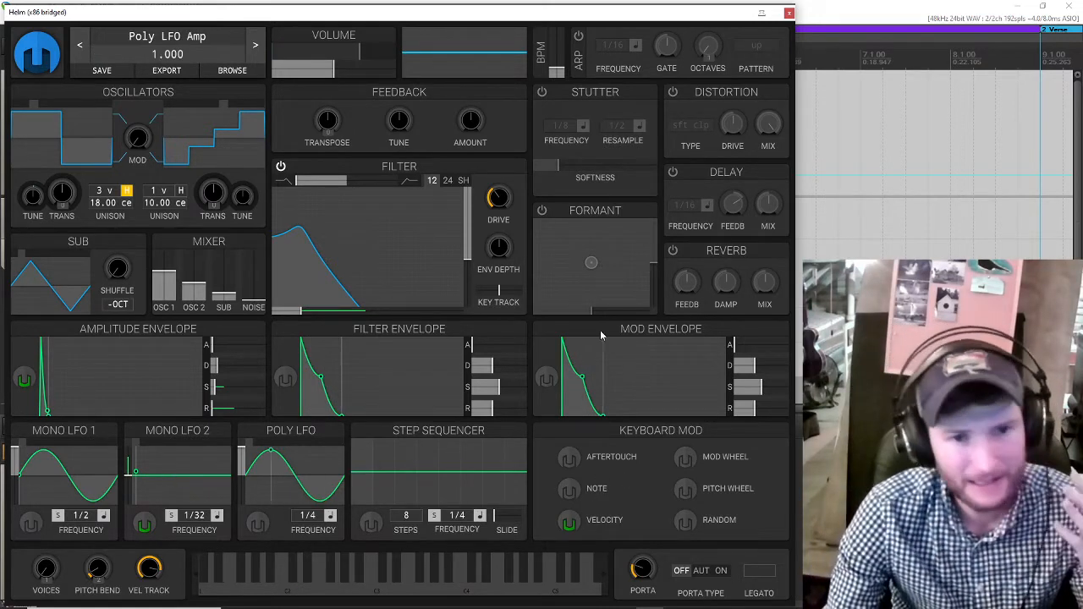
Enable the reverb with a minimal base mix modulated by velocity, and set its damping to about 0.62
{"action": "left_click", "coordinate": [673, 251]}
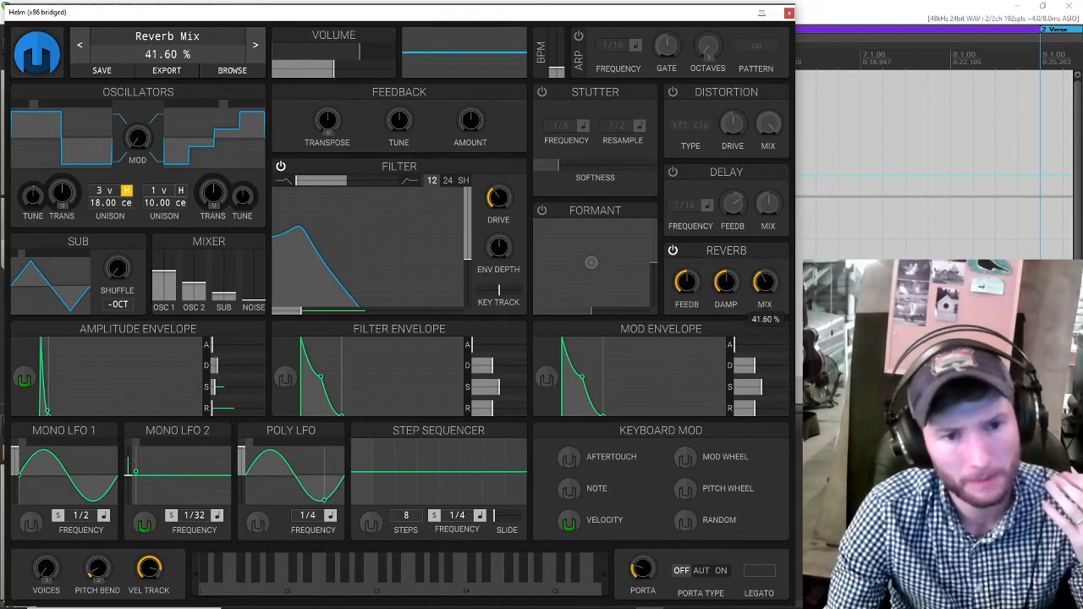
{"action": "left_click_drag", "start_coordinate": [765, 283], "coordinate": [731, 258]}
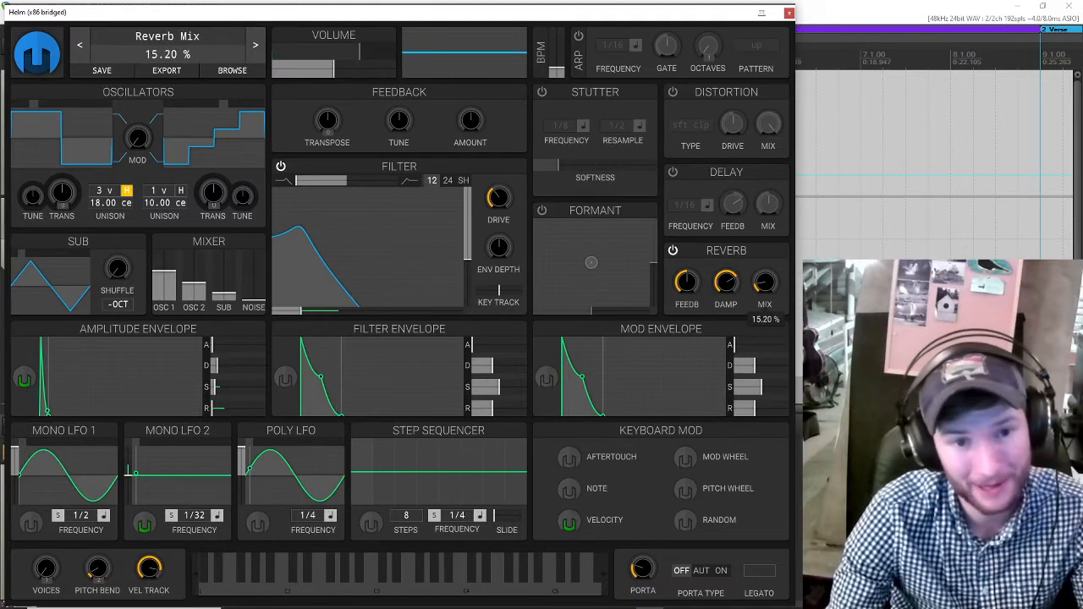
{"action": "mouse_move", "coordinate": [764, 282]}
{"action": "left_mouse_down"}
{"action": "mouse_move", "coordinate": [764, 298]}
{"action": "mouse_move", "coordinate": [764, 262]}
{"action": "mouse_move", "coordinate": [765, 302]}
{"action": "left_mouse_up"}
{"action": "left_click", "coordinate": [571, 523]}
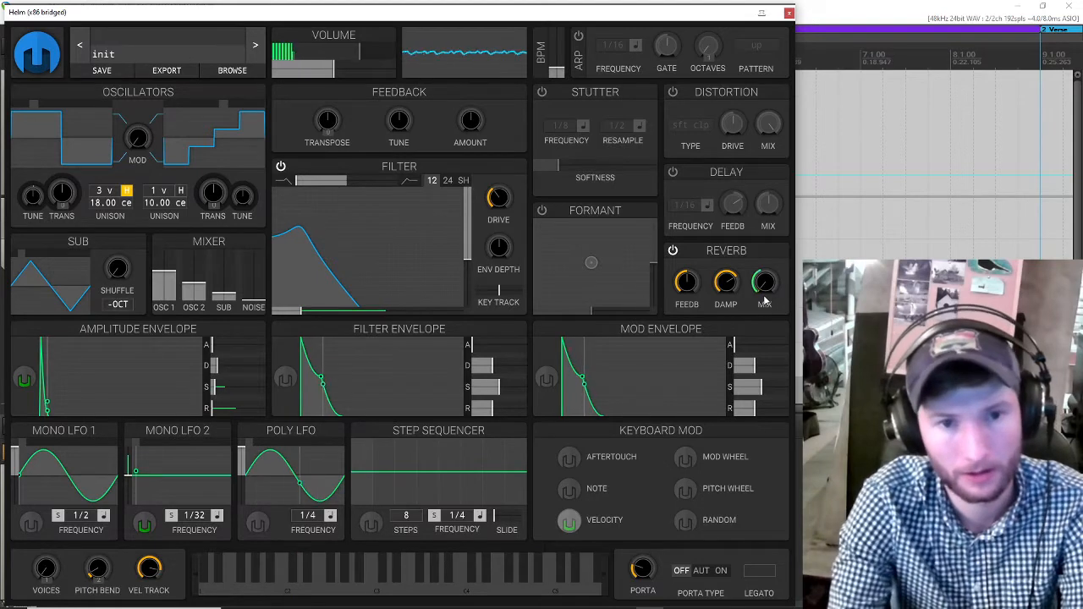
{"action": "left_click_drag", "start_coordinate": [726, 282], "coordinate": [726, 286]}
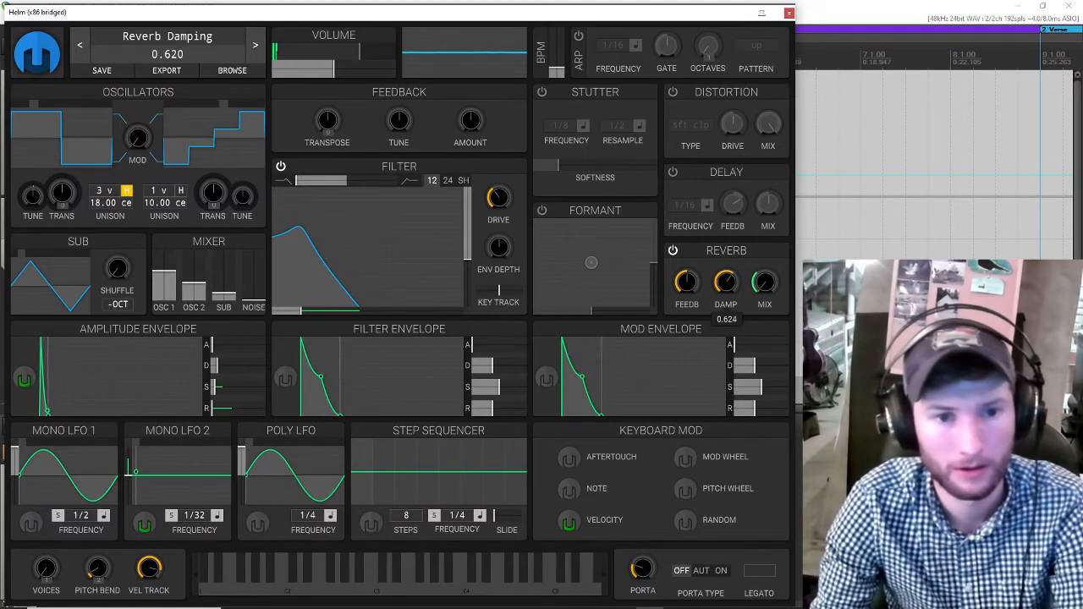
Assign velocity to modulate the reverb damping by a negative amount
{"action": "left_click", "coordinate": [572, 518]}
{"action": "left_click_drag", "start_coordinate": [726, 282], "coordinate": [726, 310]}
{"action": "left_click", "coordinate": [570, 521]}
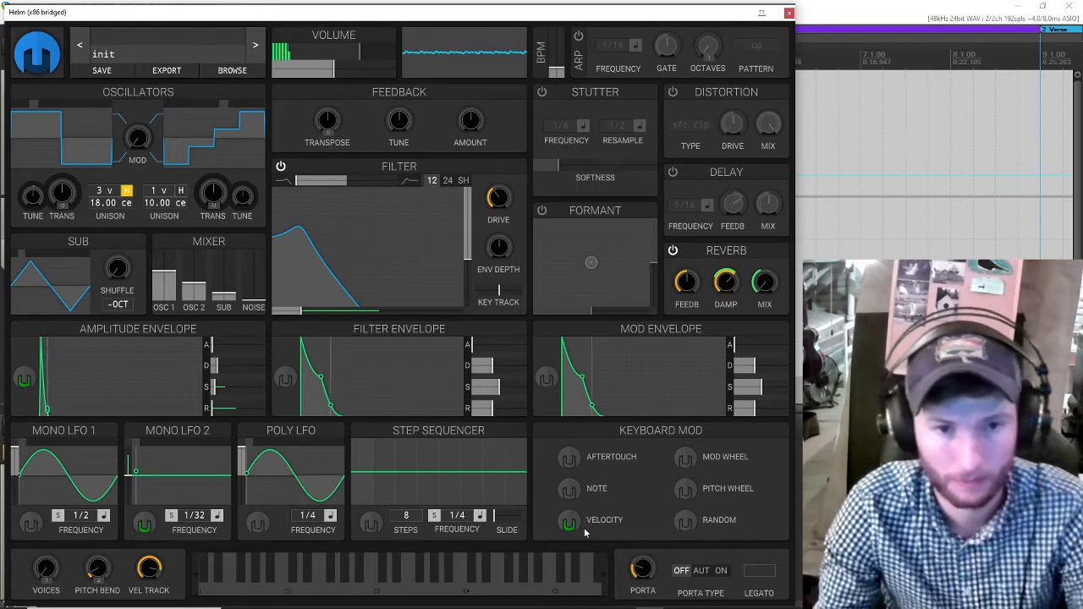
Enable the delay at a 1/16 frequency and assign velocity to increase its mix
{"action": "left_click", "coordinate": [674, 173]}
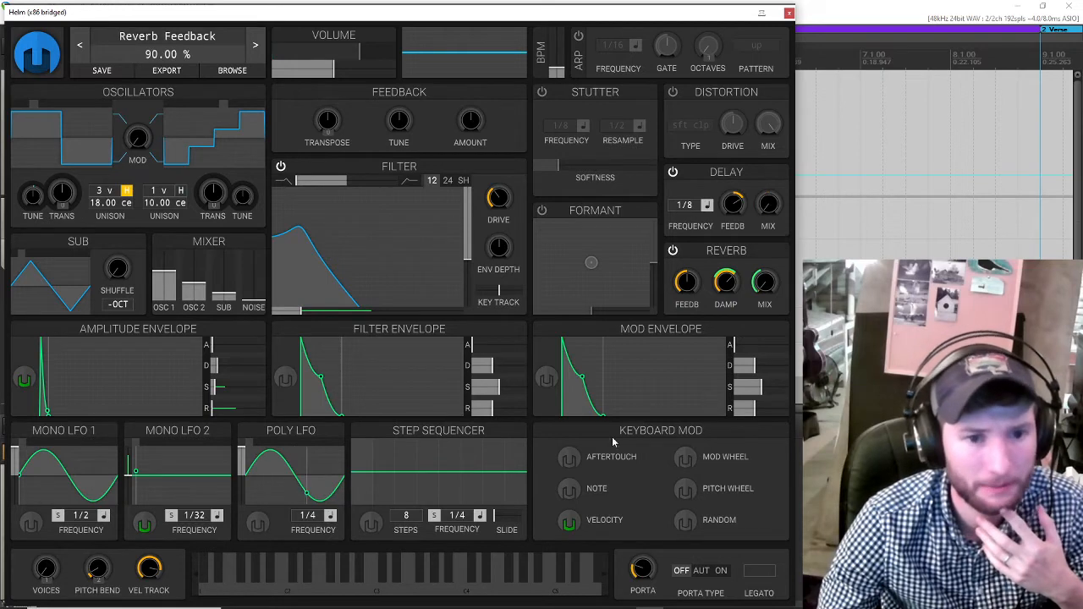
{"action": "left_click", "coordinate": [570, 523]}
{"action": "left_click_drag", "start_coordinate": [771, 207], "coordinate": [771, 169]}
{"action": "left_click", "coordinate": [569, 522]}
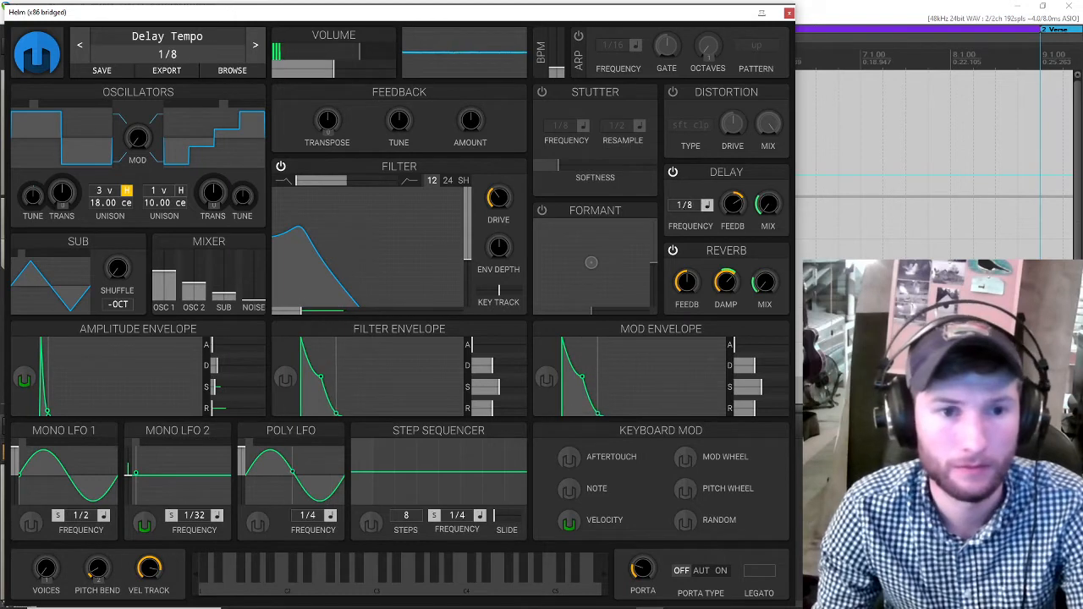
{"action": "scroll", "coordinate": [683, 209], "scroll_direction": "up", "scroll_amount": 1}
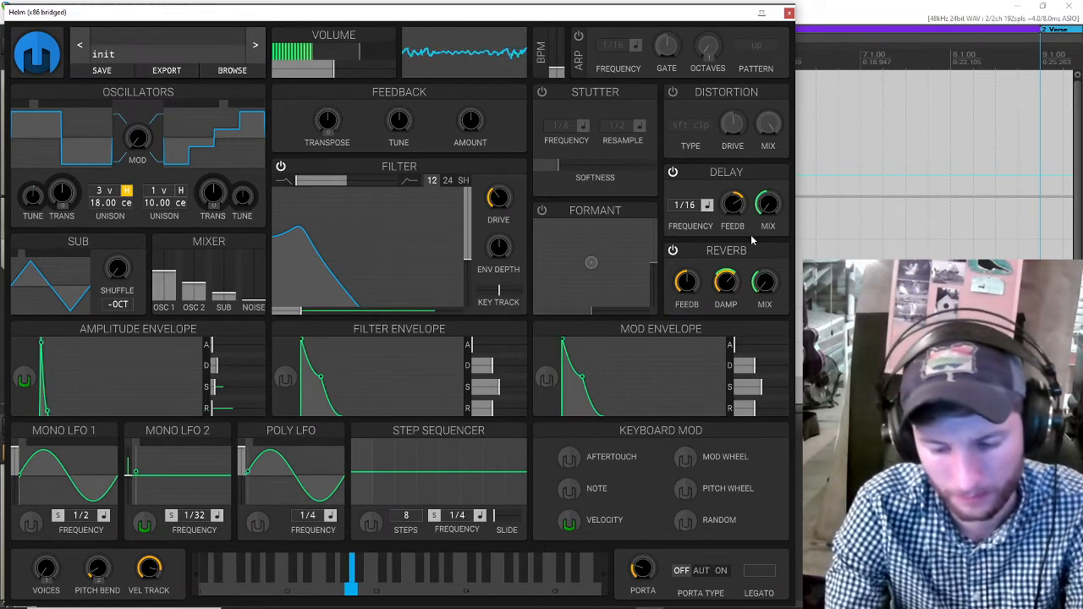
Reduce velocity's modulation of the delay mix to a small positive amount and check the velocity modulation assignments
{"action": "left_click", "coordinate": [574, 520]}
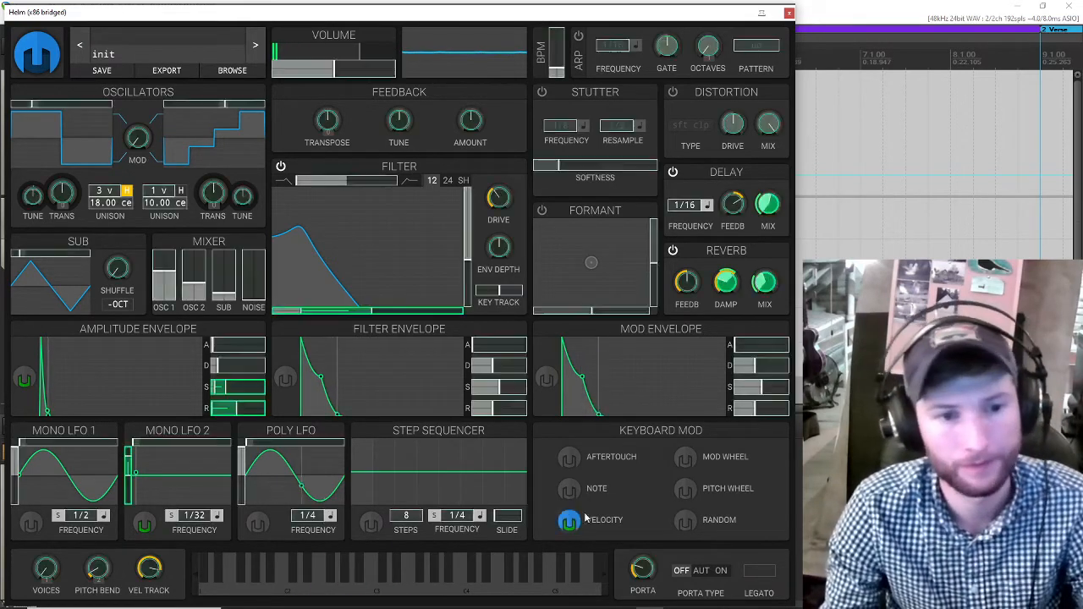
{"action": "left_click_drag", "start_coordinate": [767, 207], "coordinate": [767, 231]}
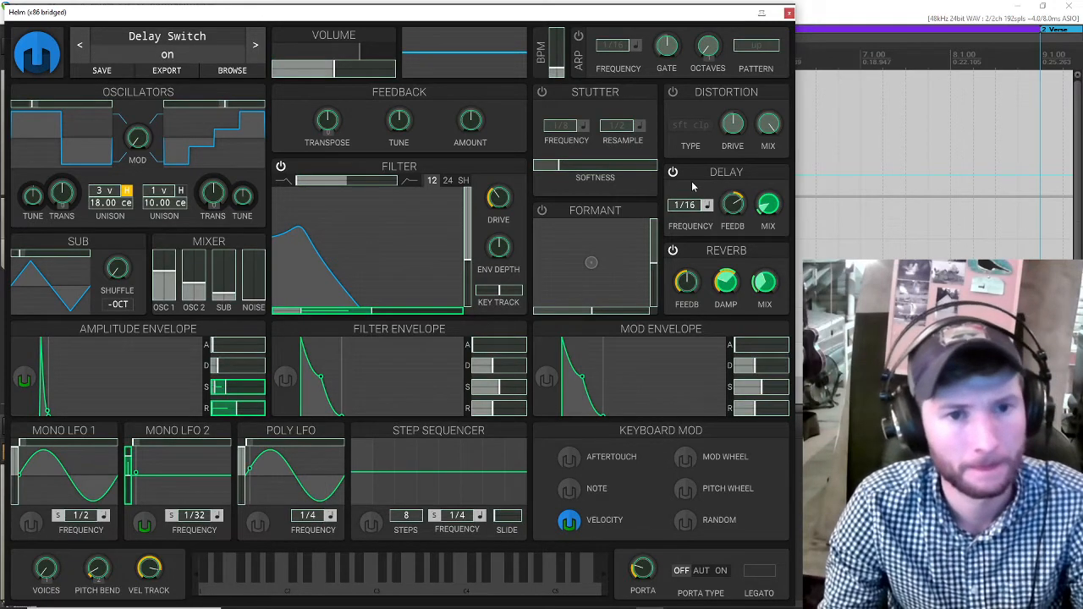
{"action": "left_click", "coordinate": [569, 521]}
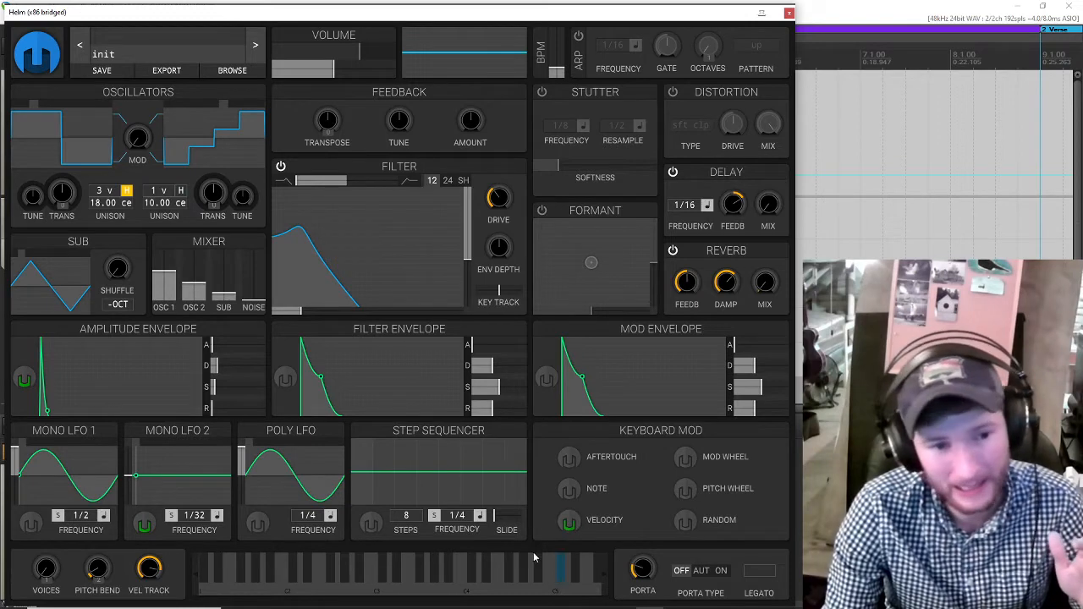
{"action": "left_click", "coordinate": [567, 522]}
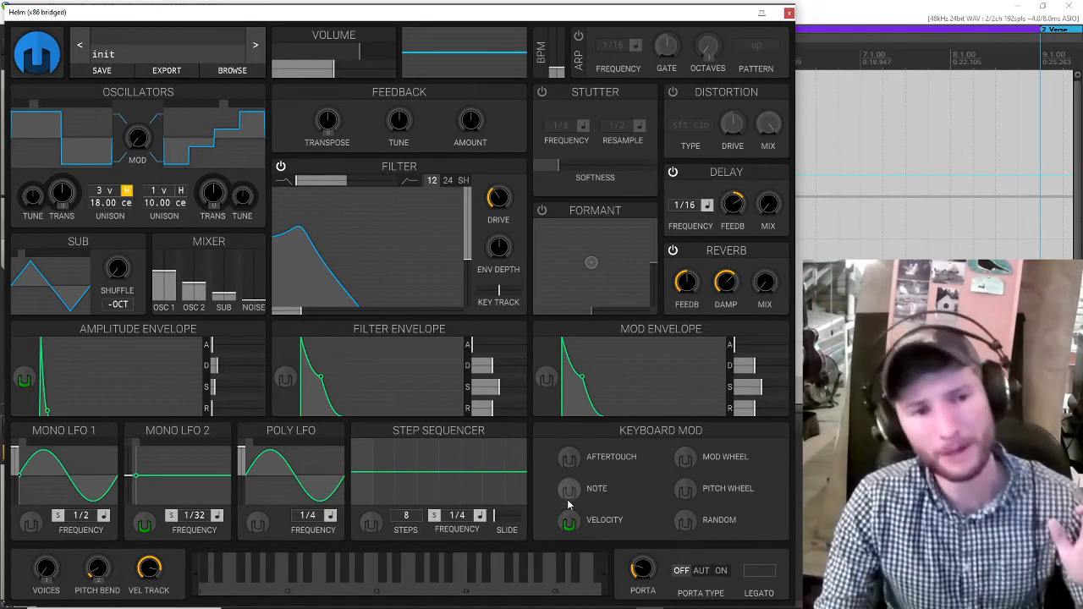
Raise the filter key tracking to about half of its positive range, and close the synth window
{"action": "mouse_move", "coordinate": [502, 290]}
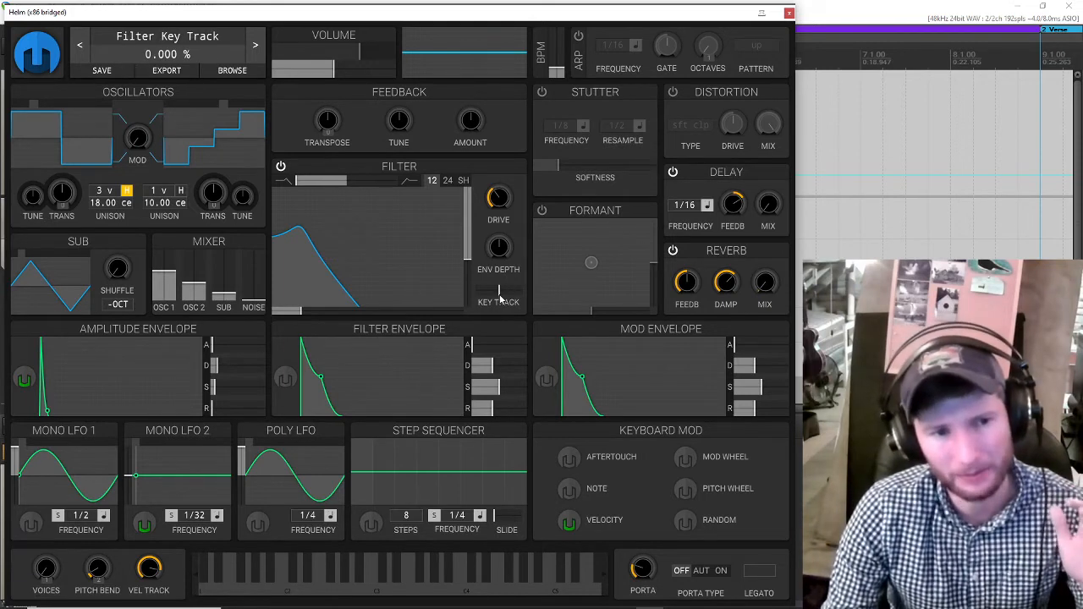
{"action": "left_click_drag", "start_coordinate": [500, 297], "coordinate": [529, 304]}
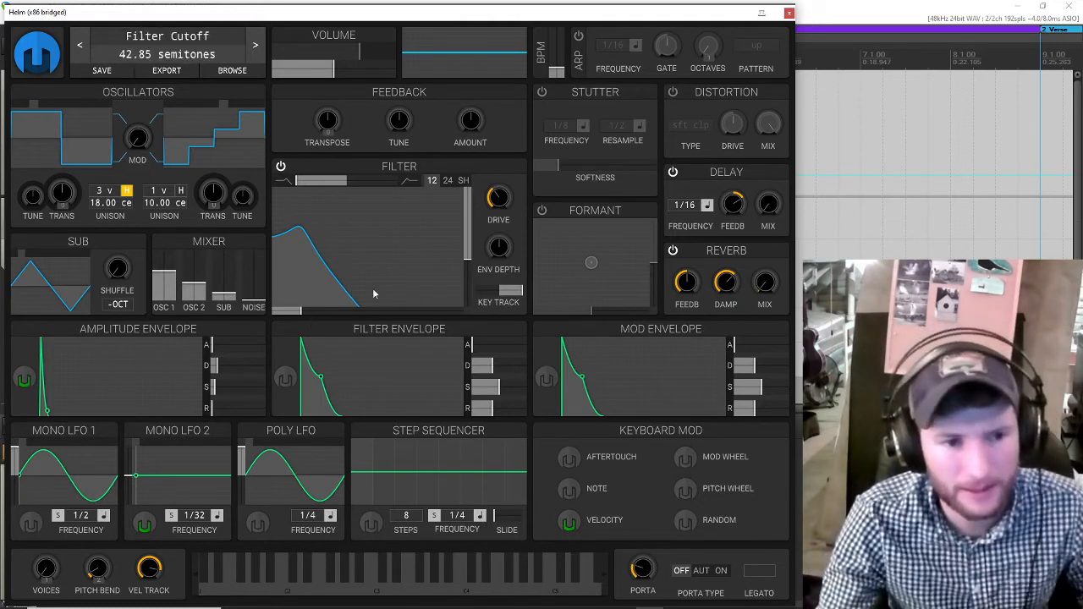
{"action": "left_click_drag", "start_coordinate": [506, 293], "coordinate": [513, 301]}
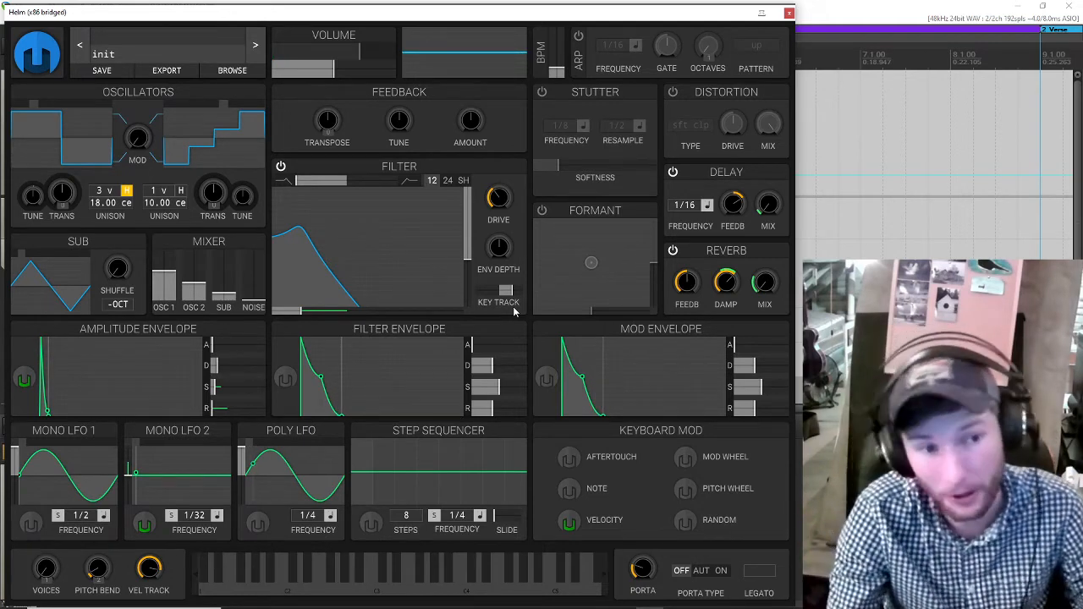
{"action": "mouse_move", "coordinate": [506, 290]}
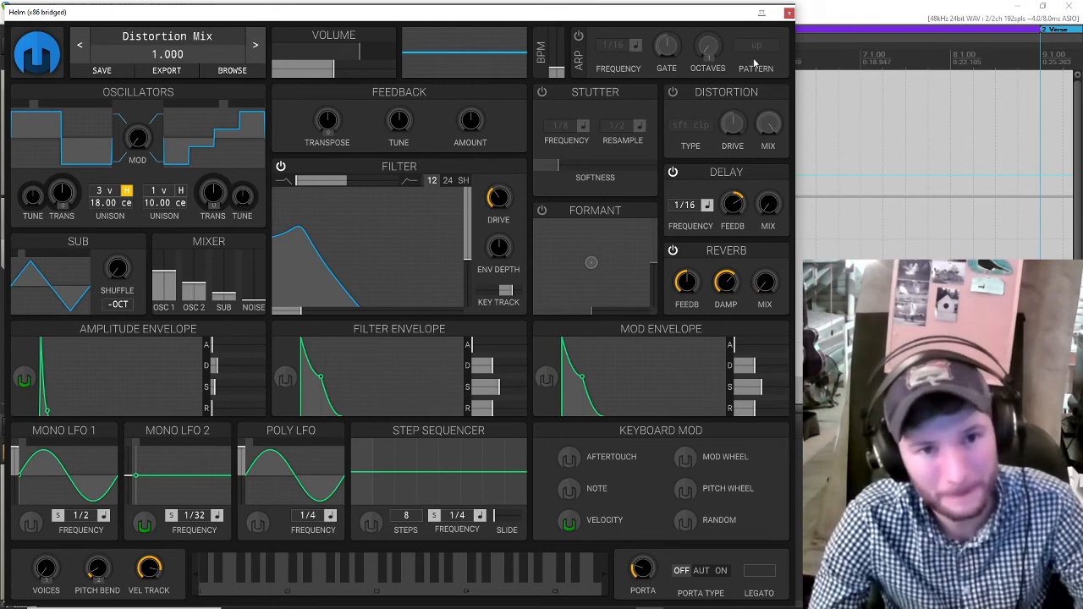
{"action": "left_click", "coordinate": [789, 13]}
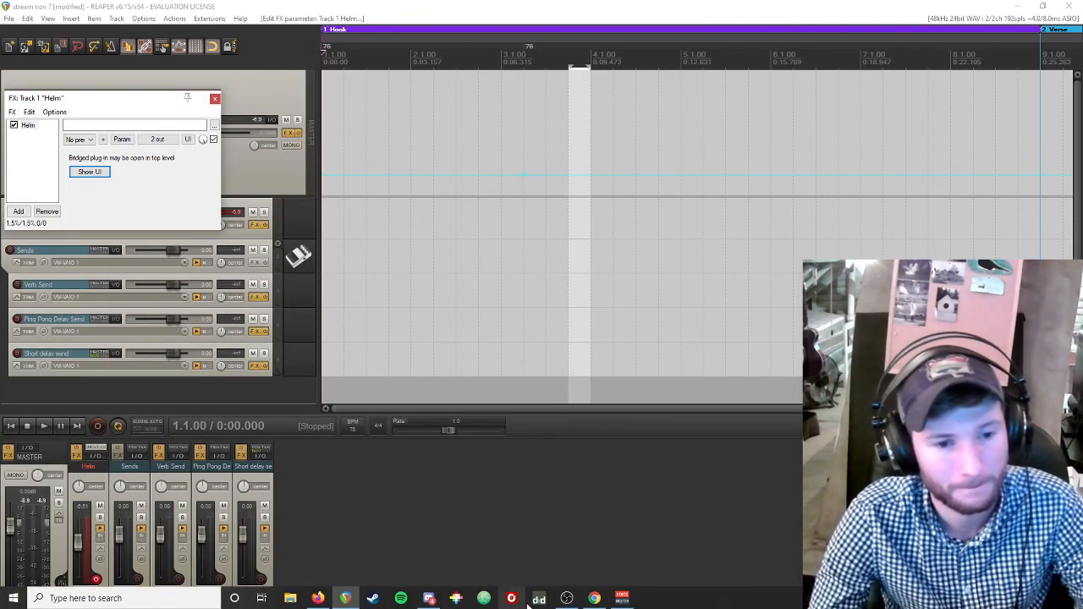